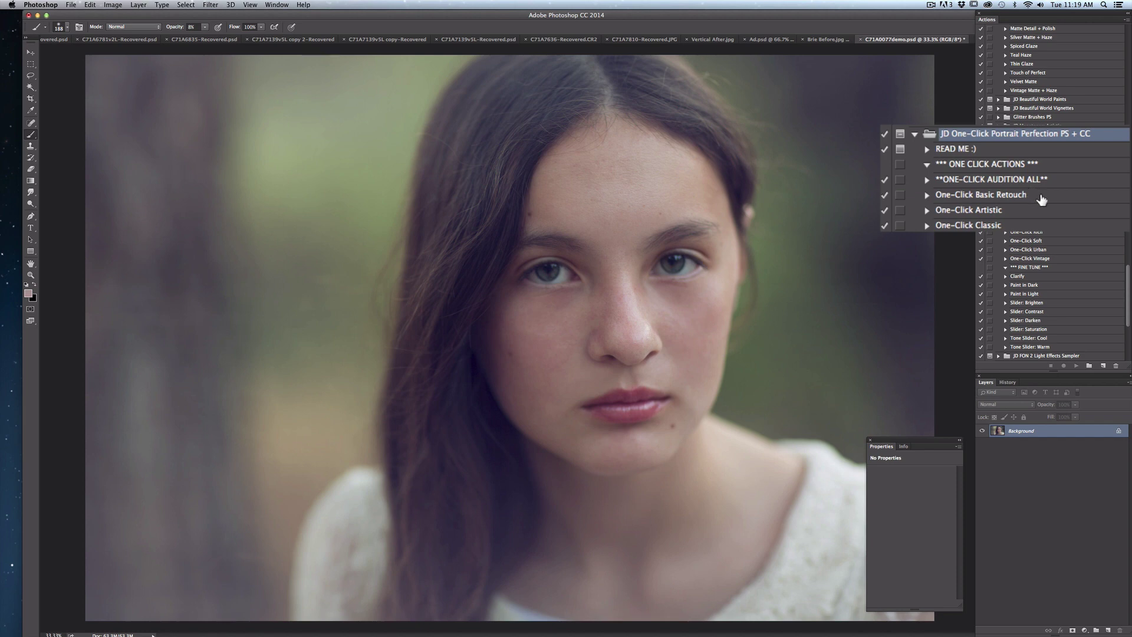
Step: Run the One-Click Basic Retouch action on the portrait
left_click(1074, 198)
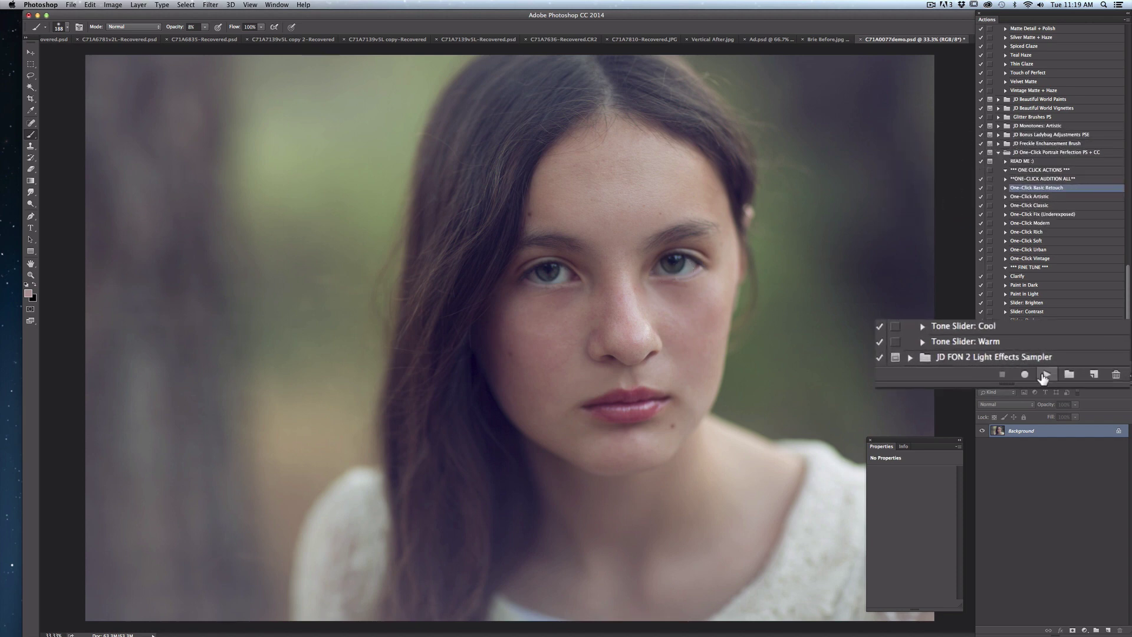
left_click(1076, 366)
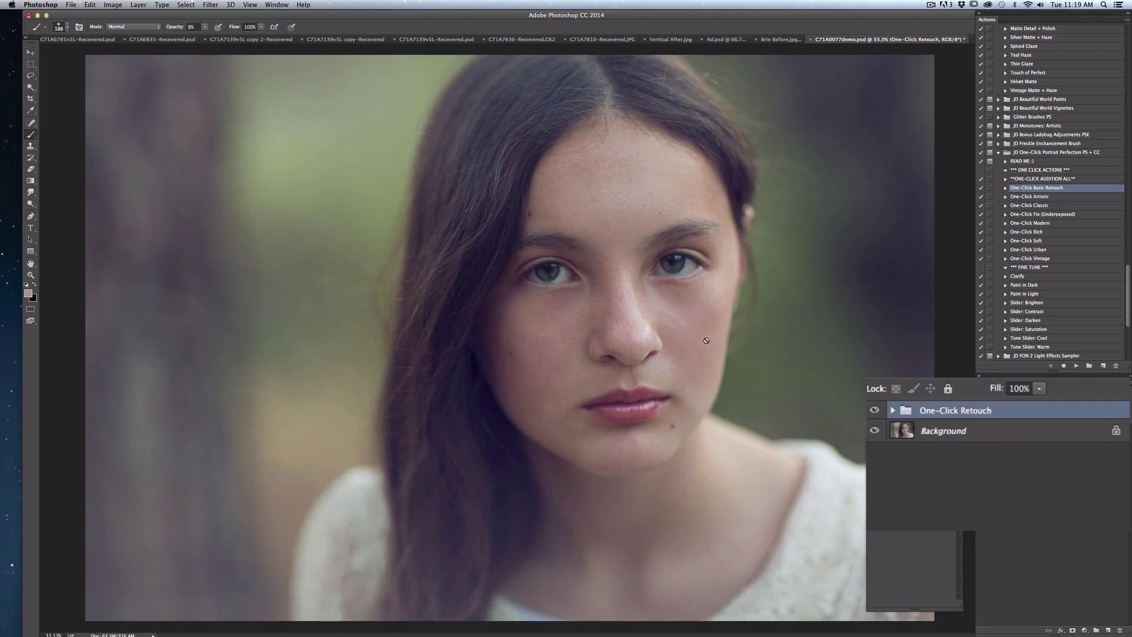
Step: Expand the One-Click Retouch group and target the Soften Skin layer mask, with brush settings shown
left_click(993, 430)
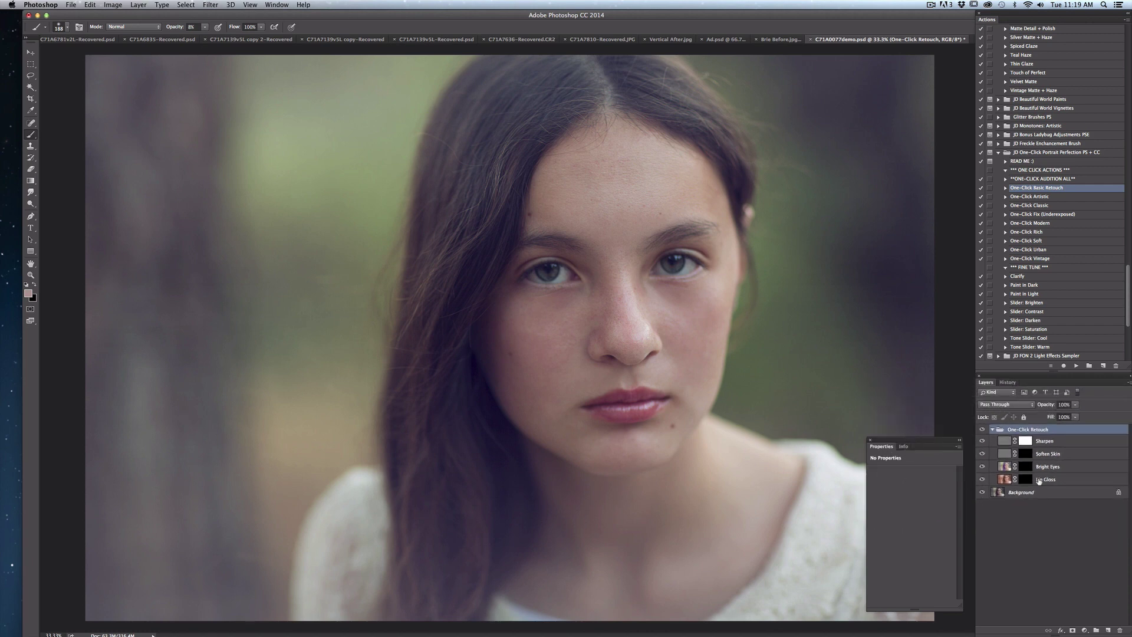
left_click(1027, 455)
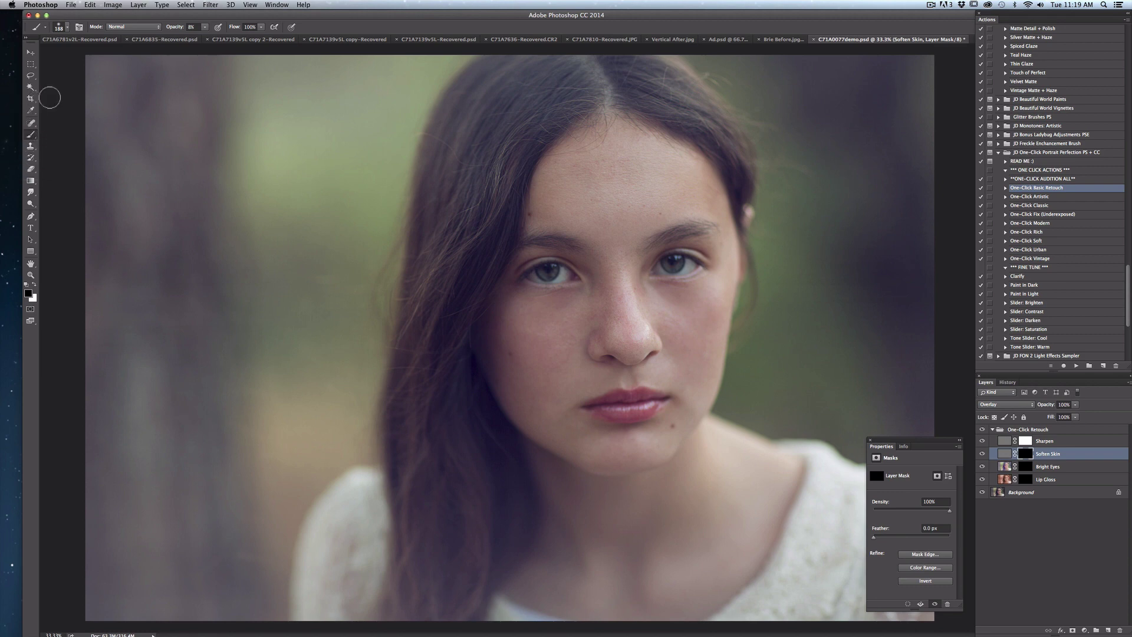
left_click(68, 27)
Step: With a 156 px white brush, paint softening on the cheek, then at 16% over the forehead and nose
left_click_drag(149, 61, 141, 62)
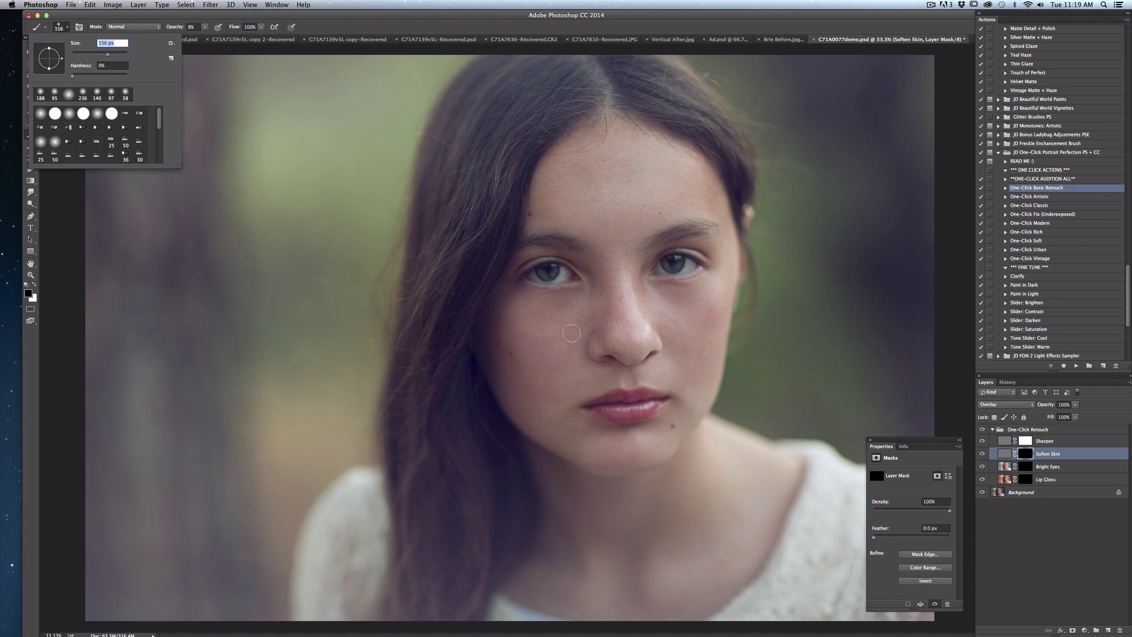
left_click(34, 284)
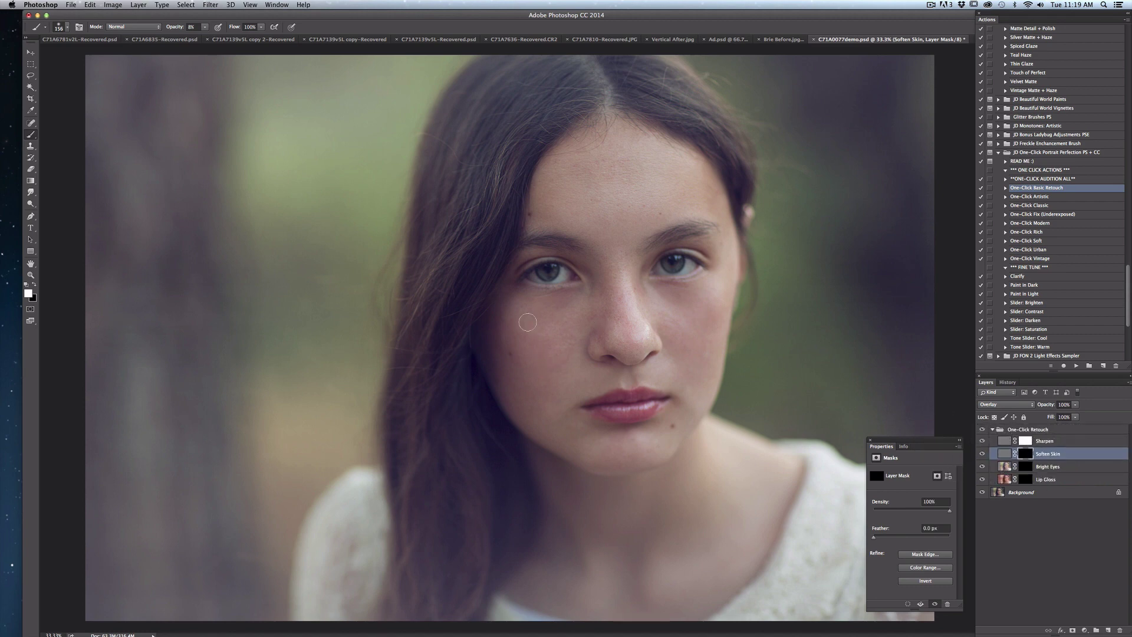
mouse_move(522, 305)
left_mouse_down()
mouse_move(568, 313)
mouse_move(539, 299)
mouse_move(561, 299)
mouse_move(551, 337)
mouse_move(590, 301)
mouse_move(614, 334)
mouse_move(613, 297)
mouse_move(638, 336)
mouse_move(622, 252)
mouse_move(604, 235)
mouse_move(617, 277)
mouse_move(630, 236)
left_mouse_up()
left_click(205, 26)
left_click_drag(207, 35, 211, 34)
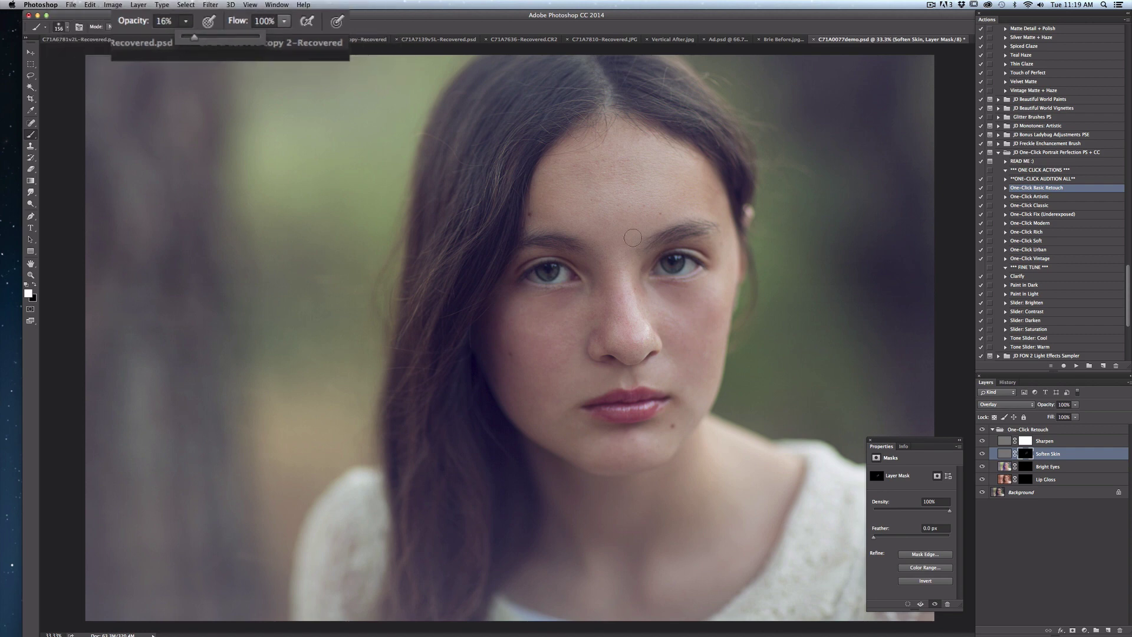
mouse_move(600, 240)
left_mouse_down()
mouse_move(618, 167)
mouse_move(680, 200)
mouse_move(694, 183)
mouse_move(721, 214)
mouse_move(641, 149)
mouse_move(598, 181)
mouse_move(603, 142)
mouse_move(570, 175)
mouse_move(639, 176)
mouse_move(639, 195)
left_mouse_up()
left_click_drag(626, 277, 650, 304)
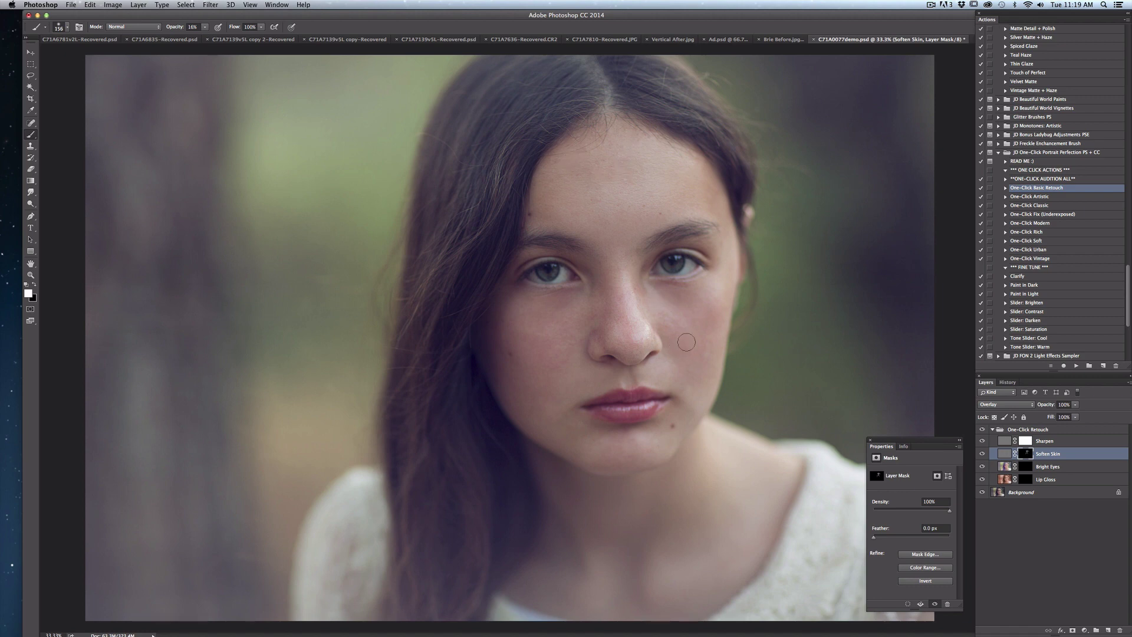
Step: Raise brush opacity to 52% and soften the chin, jaw, nose, cheeks, brow and forehead
left_click(203, 28)
left_click_drag(205, 34, 220, 39)
left_click(583, 346)
mouse_move(613, 457)
left_mouse_down()
mouse_move(663, 444)
mouse_move(692, 386)
mouse_move(696, 414)
mouse_move(725, 306)
mouse_move(705, 325)
mouse_move(682, 395)
mouse_move(677, 370)
mouse_move(579, 389)
left_mouse_up()
mouse_move(603, 317)
left_mouse_down()
mouse_move(638, 330)
mouse_move(600, 294)
mouse_move(614, 203)
mouse_move(561, 158)
mouse_move(604, 200)
left_mouse_up()
mouse_move(655, 298)
left_mouse_down()
mouse_move(706, 298)
mouse_move(714, 329)
mouse_move(729, 264)
mouse_move(713, 312)
mouse_move(664, 308)
mouse_move(682, 321)
mouse_move(674, 311)
mouse_move(685, 359)
mouse_move(670, 416)
mouse_move(605, 407)
mouse_move(568, 425)
mouse_move(509, 362)
left_mouse_up()
mouse_move(628, 224)
left_mouse_down()
mouse_move(664, 333)
mouse_move(606, 220)
mouse_move(558, 211)
mouse_move(685, 152)
mouse_move(596, 218)
left_mouse_up()
mouse_move(567, 466)
left_mouse_down()
mouse_move(619, 519)
mouse_move(624, 587)
mouse_move(724, 552)
left_mouse_up()
Step: Compare before/after and lower the Soften Skin layer opacity to 89%
left_click(982, 454)
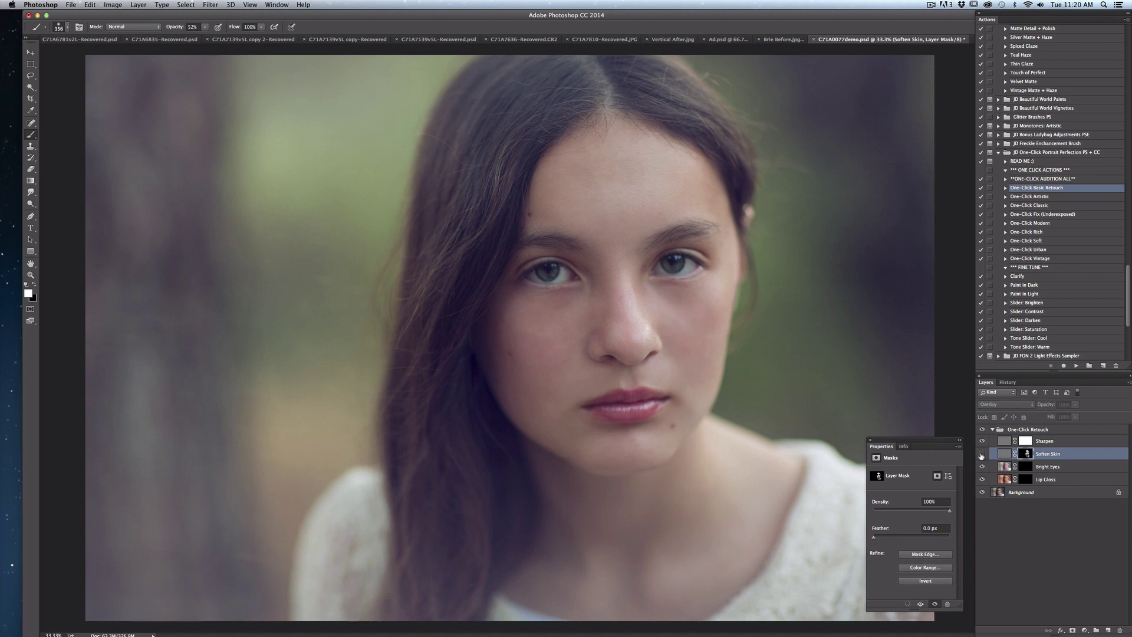
left_click(983, 454)
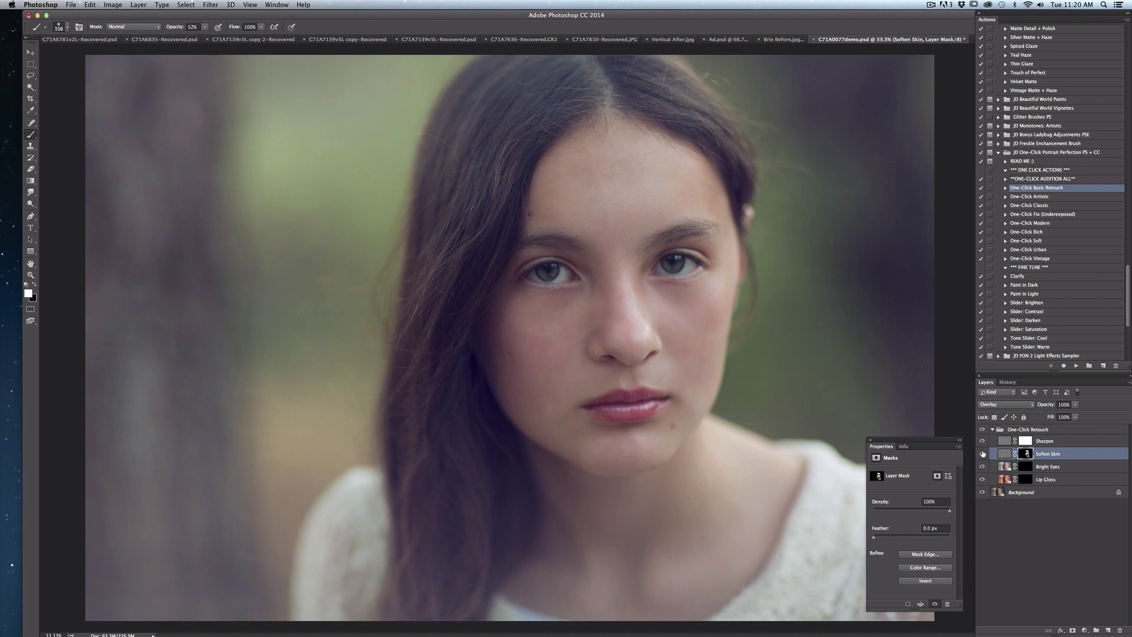
left_click(1076, 405)
left_click_drag(1077, 414, 1035, 407)
left_click(982, 455)
left_click(983, 454)
Step: Set the brush to 52 px at 23% opacity and soften the upper eyelid
left_click(67, 27)
left_click(102, 52)
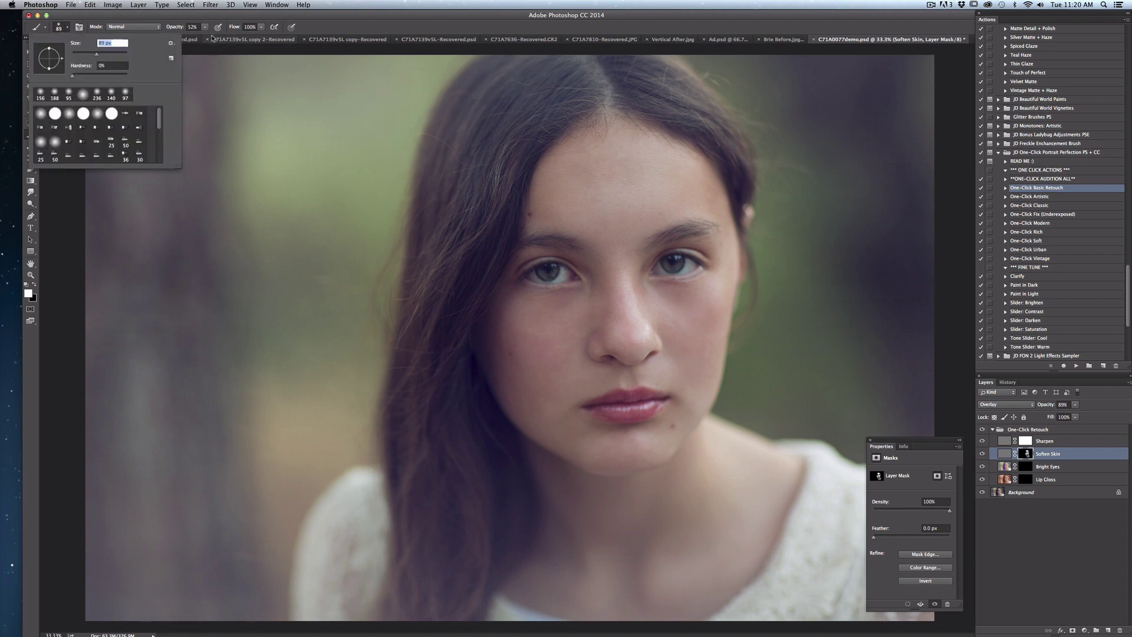
left_click(204, 27)
left_click_drag(205, 38, 193, 39)
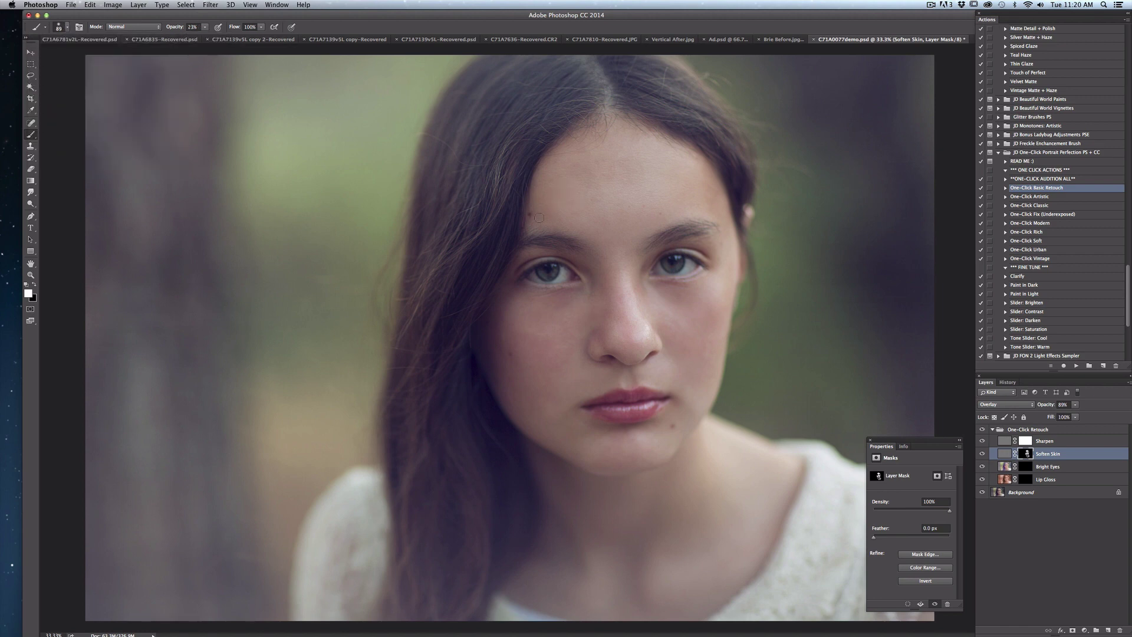
left_click(68, 27)
left_click_drag(97, 54, 85, 55)
left_click_drag(514, 266, 531, 253)
Step: Compare the Soften Skin result, then select the Sharpen layer and hide it to compare
left_click(983, 454)
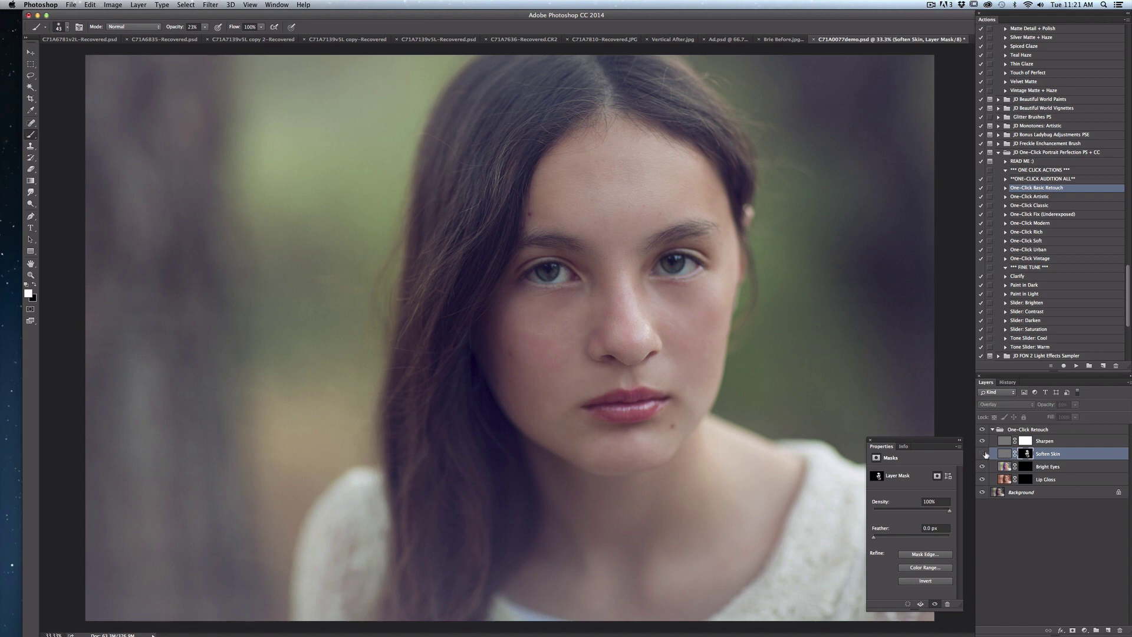
left_click(983, 453)
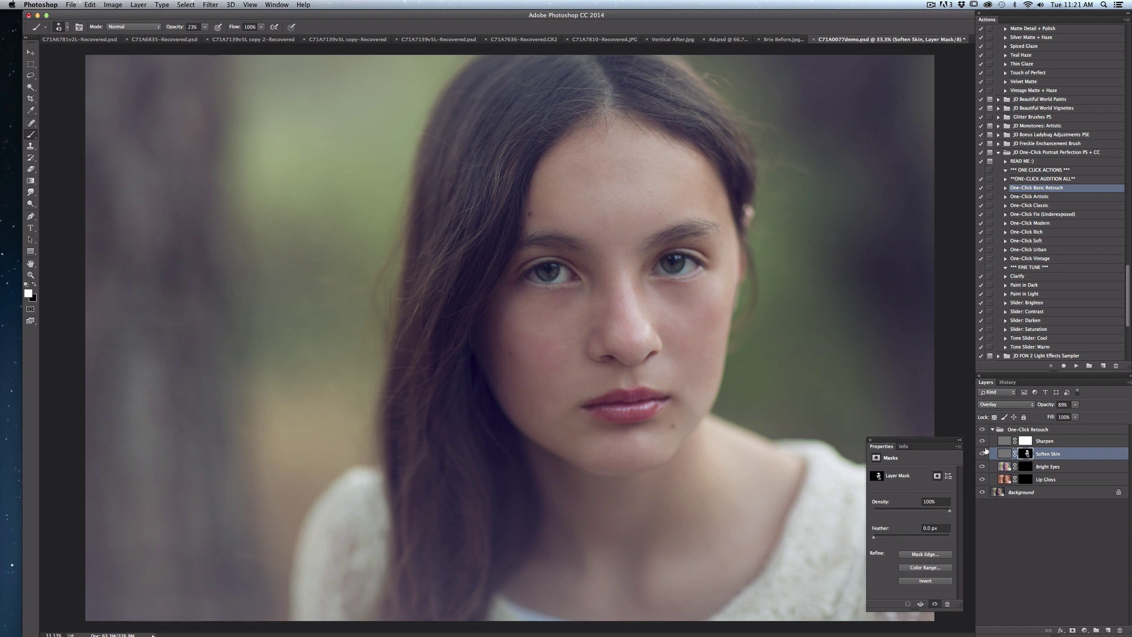
left_click(1042, 443)
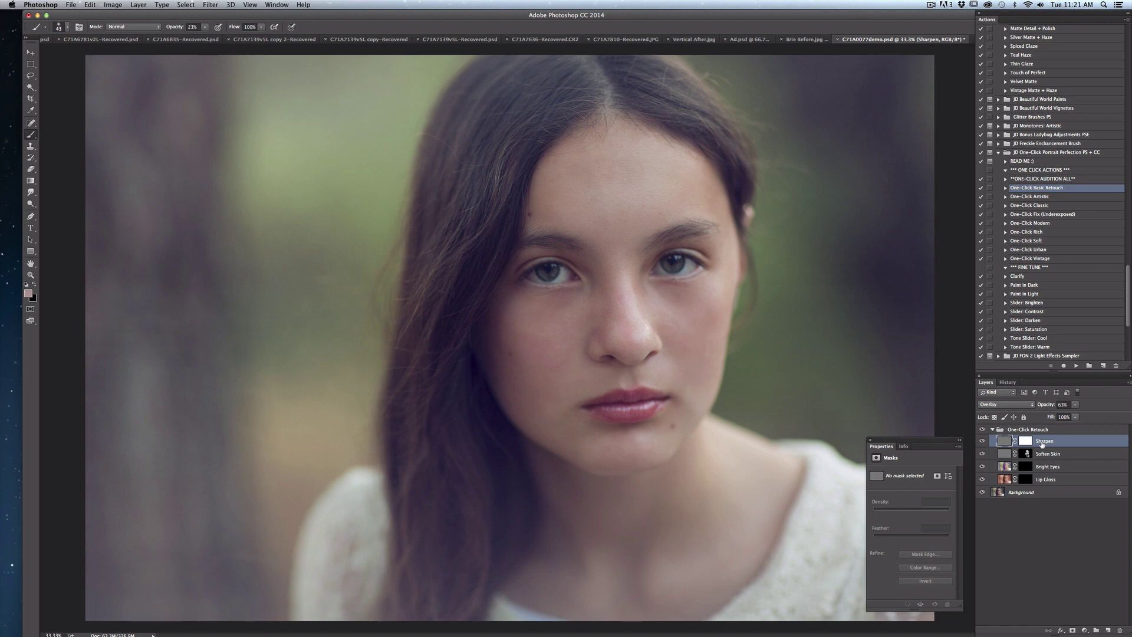
left_click(983, 442)
Step: Restore the Sharpen layer, target the Bright Eyes mask with a 25 px brush, and adjust its opacity
left_click(983, 441)
left_click(1025, 470)
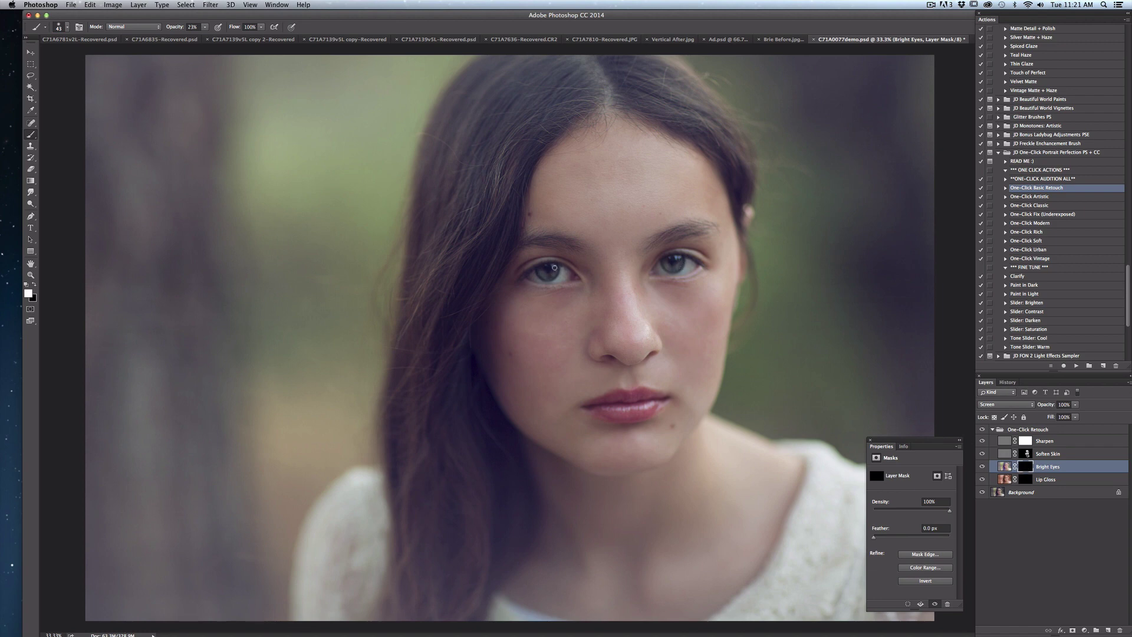
left_click(68, 28)
left_click_drag(81, 55, 78, 54)
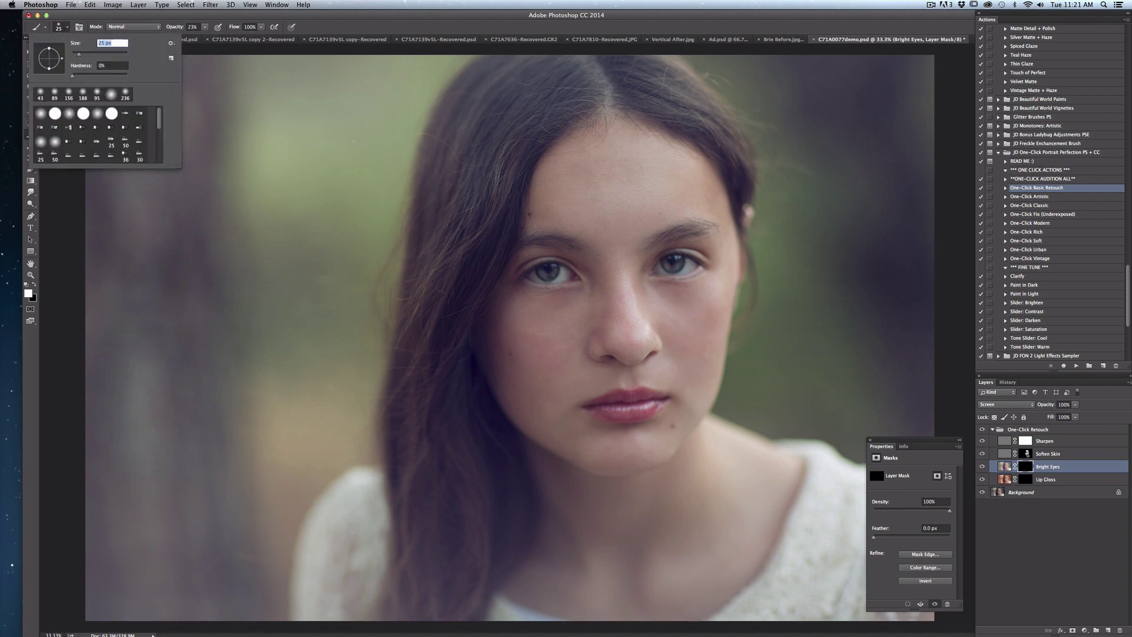
key("Return")
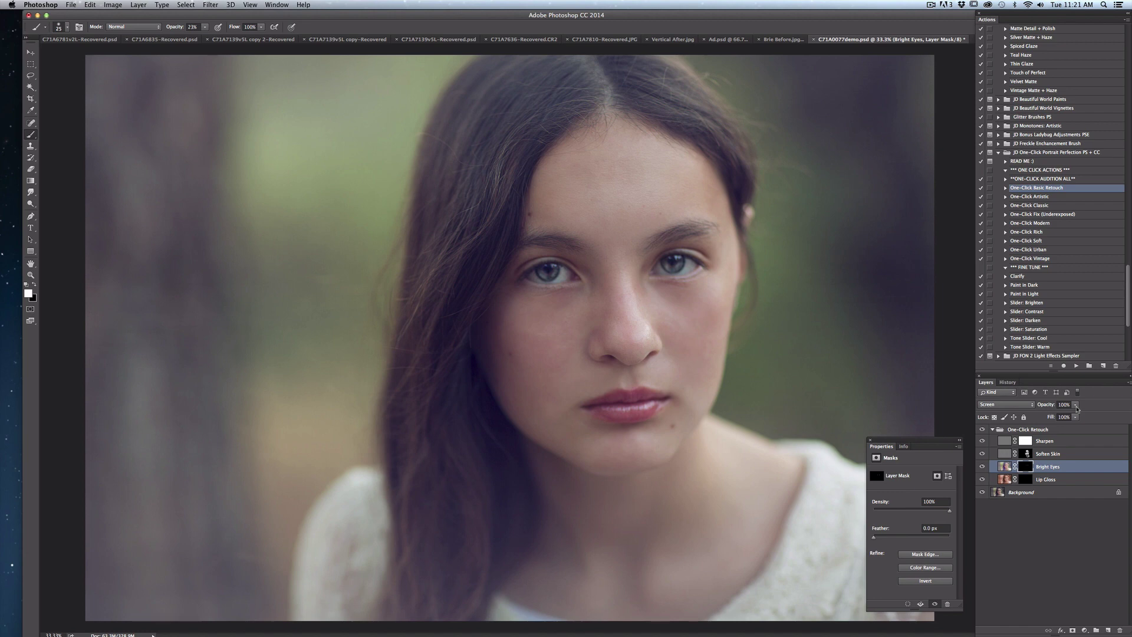
left_click_drag(1077, 408, 1101, 411)
Step: Set the Bright Eyes layer opacity to 93%
left_click(673, 269)
left_click(1076, 405)
left_click_drag(1076, 414, 1073, 415)
left_click(1038, 479)
Step: Select Lip Gloss, set the brush to 52 px at 11%, and lower the layer opacity to about 40%
left_click(1038, 480)
left_click(204, 27)
left_click_drag(205, 36, 201, 36)
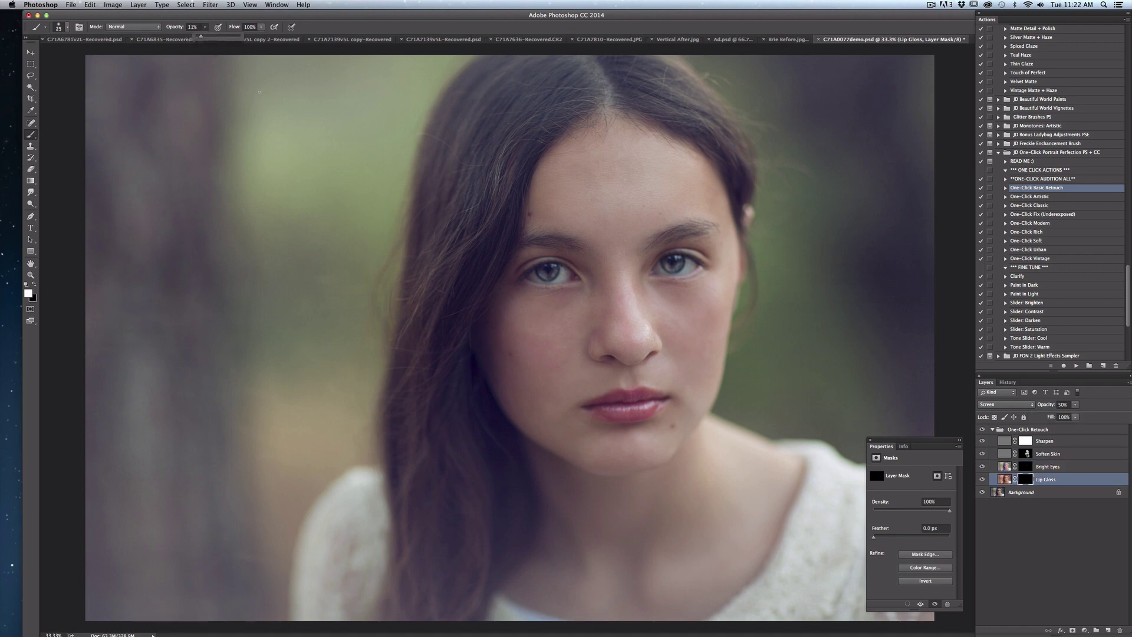
left_click(642, 409)
left_click(67, 27)
left_click_drag(83, 54, 86, 54)
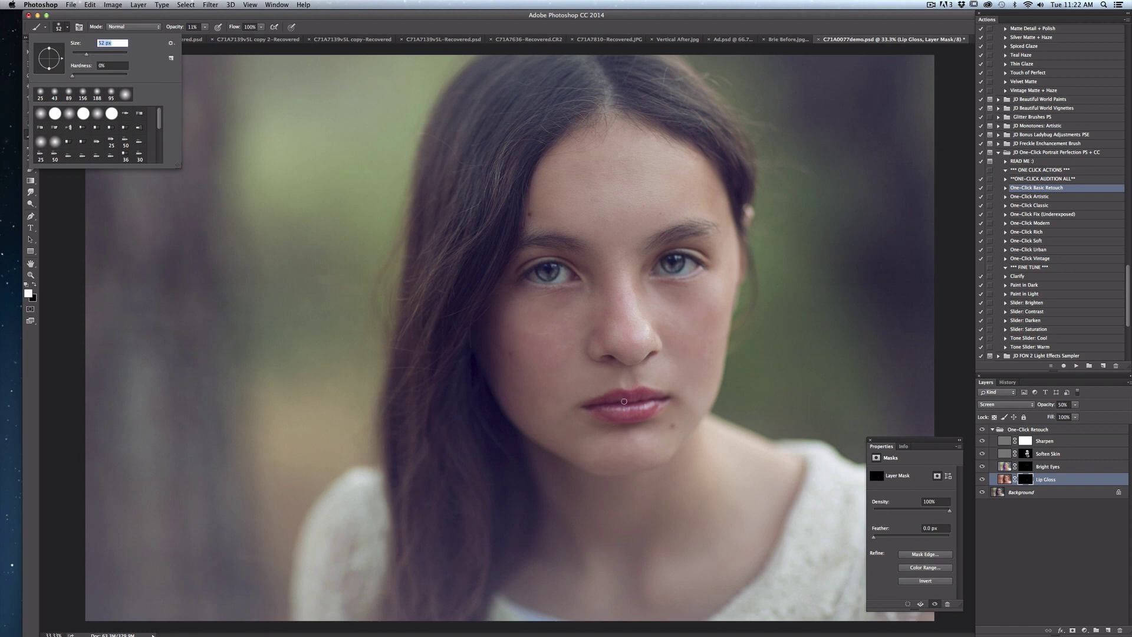
left_click(590, 405)
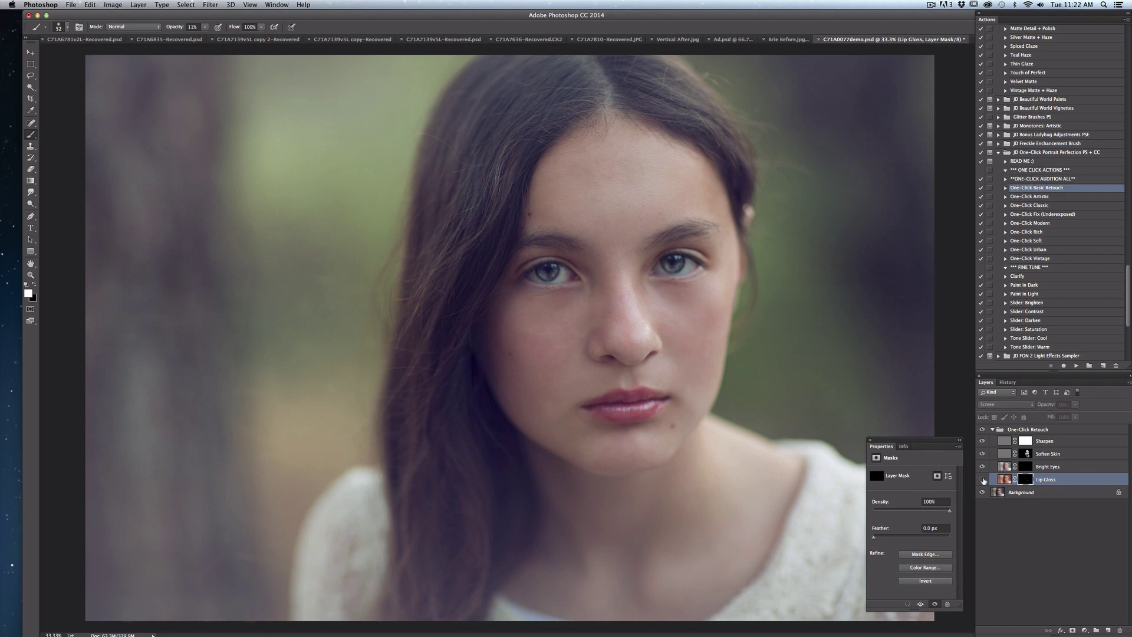
left_click_drag(1076, 407, 1073, 416)
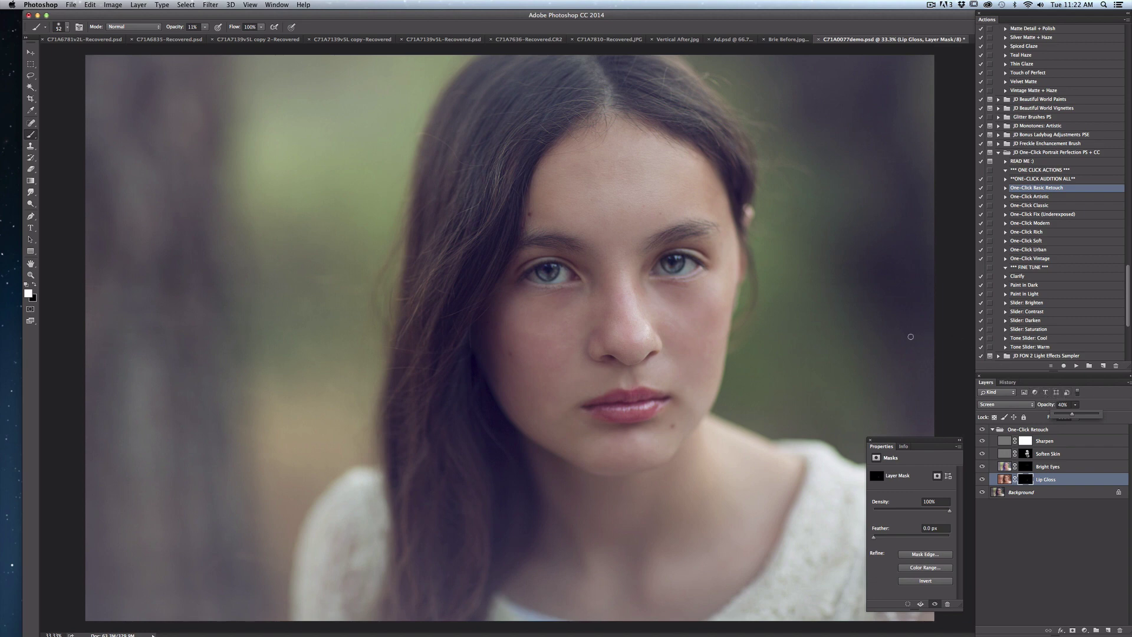
left_click(995, 433)
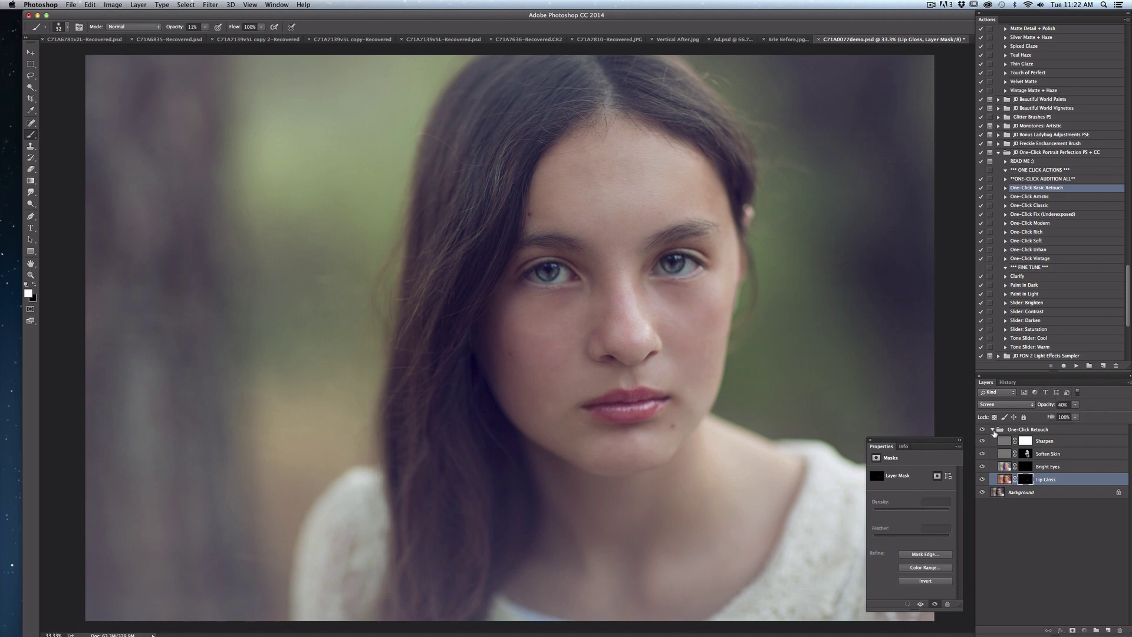
Step: Collapse the One-Click Retouch group and scroll the Actions panel back up
left_click(994, 430)
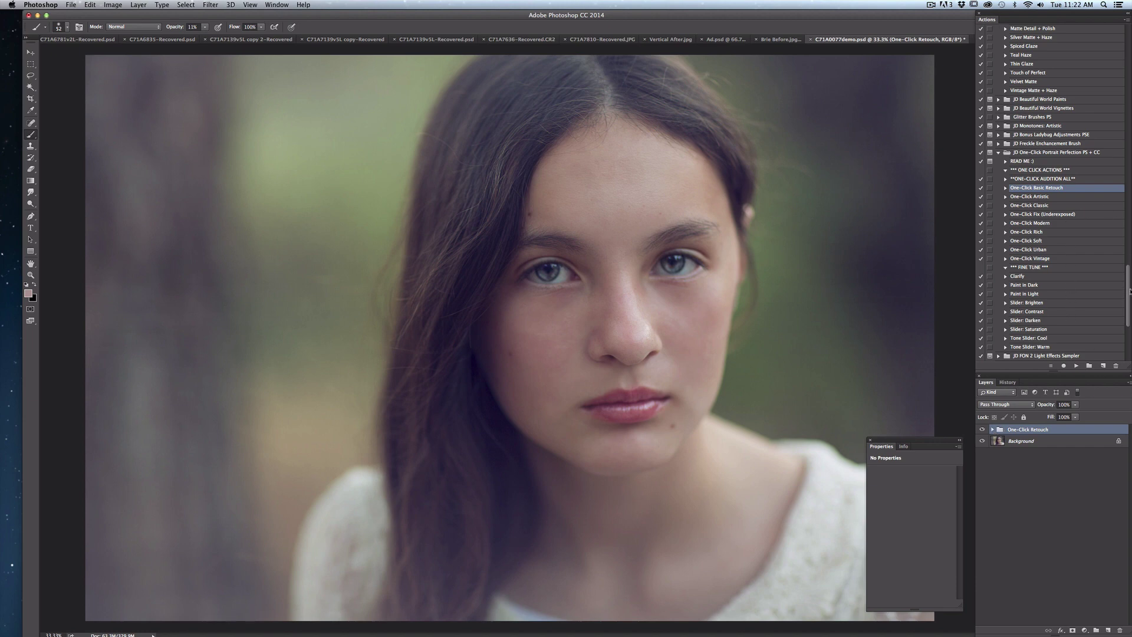
scroll(1129, 291, "up", 1)
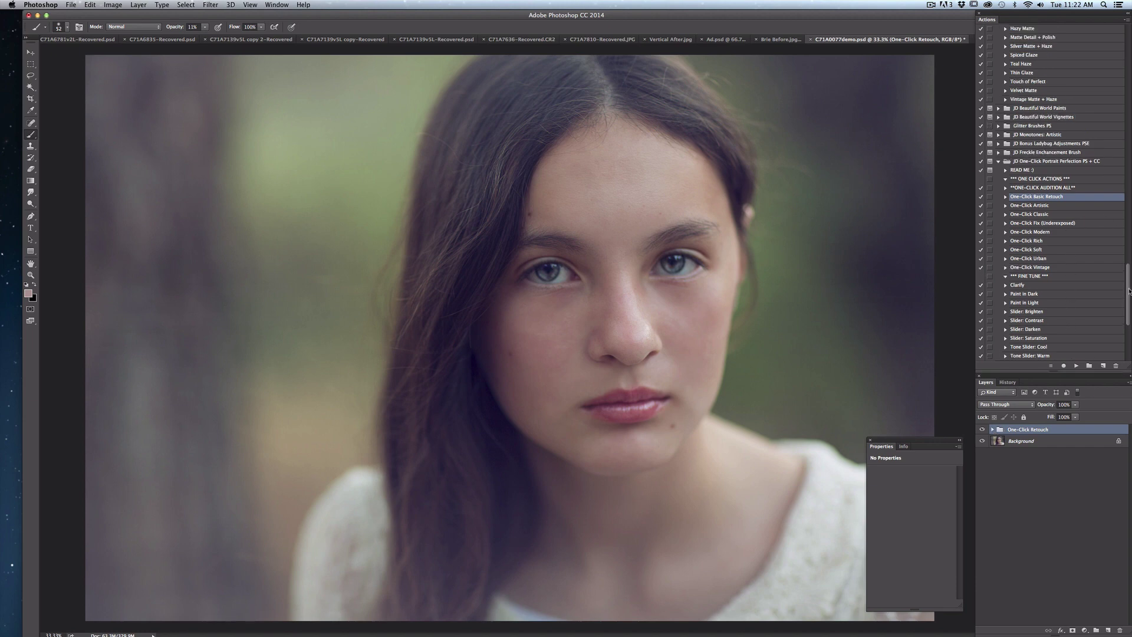
Step: Run the One-Click Urban action and tone its group down to 50% opacity and 90% fill
left_click(1055, 260)
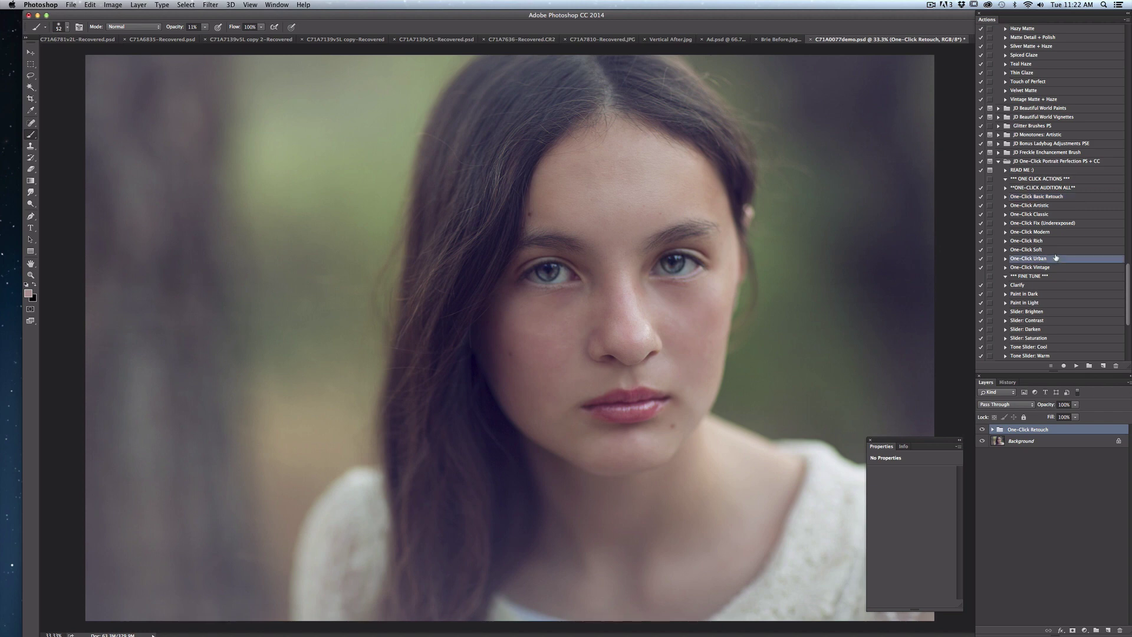
left_click(1076, 366)
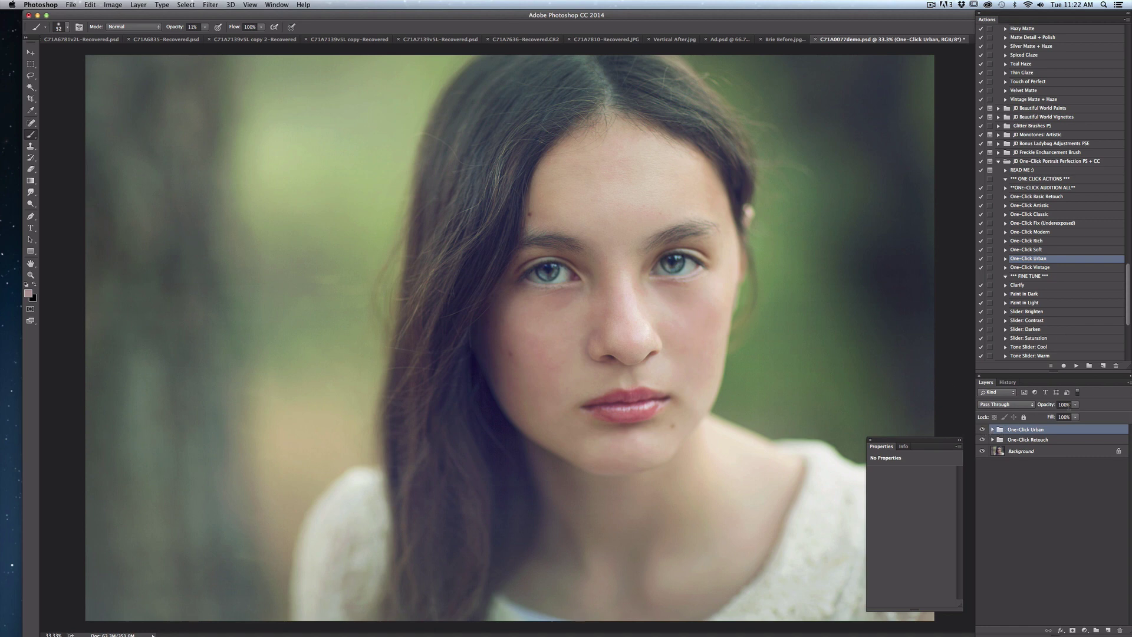
left_click(1075, 404)
left_click_drag(1077, 415, 1056, 421)
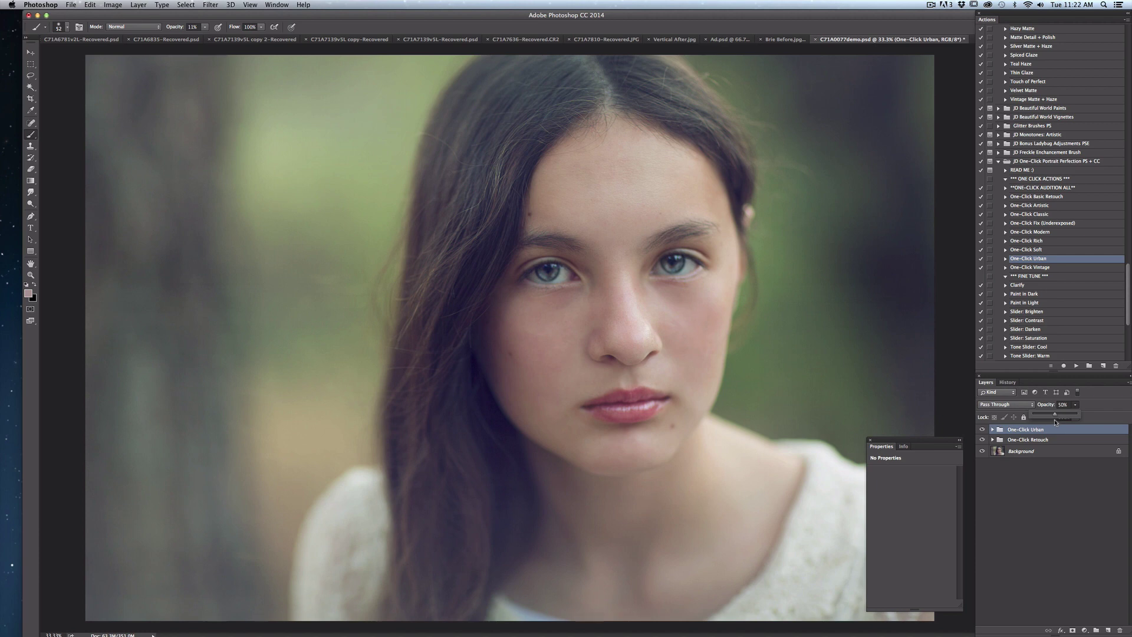
left_click(982, 430)
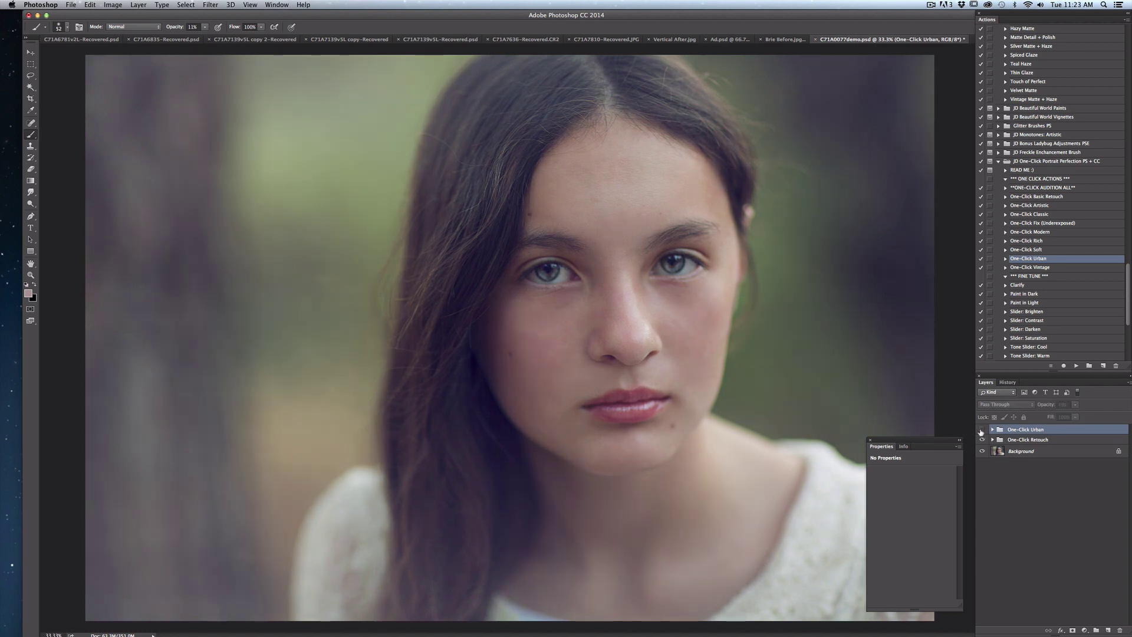
left_click(982, 430)
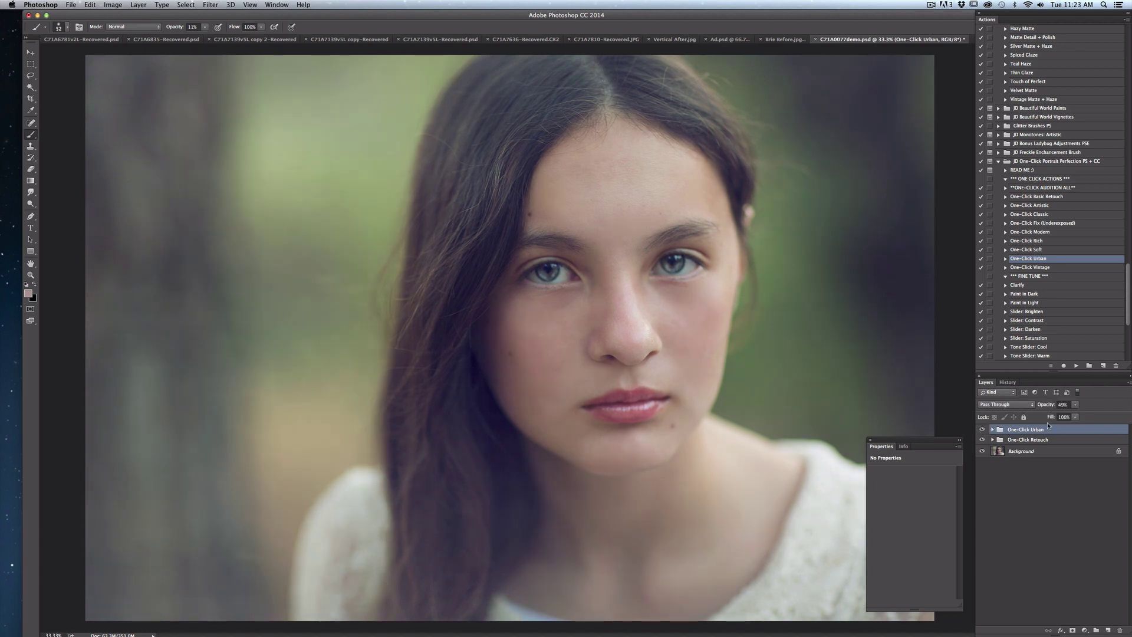
mouse_move(1075, 417)
left_mouse_down()
mouse_move(1069, 431)
mouse_move(1080, 418)
left_mouse_up()
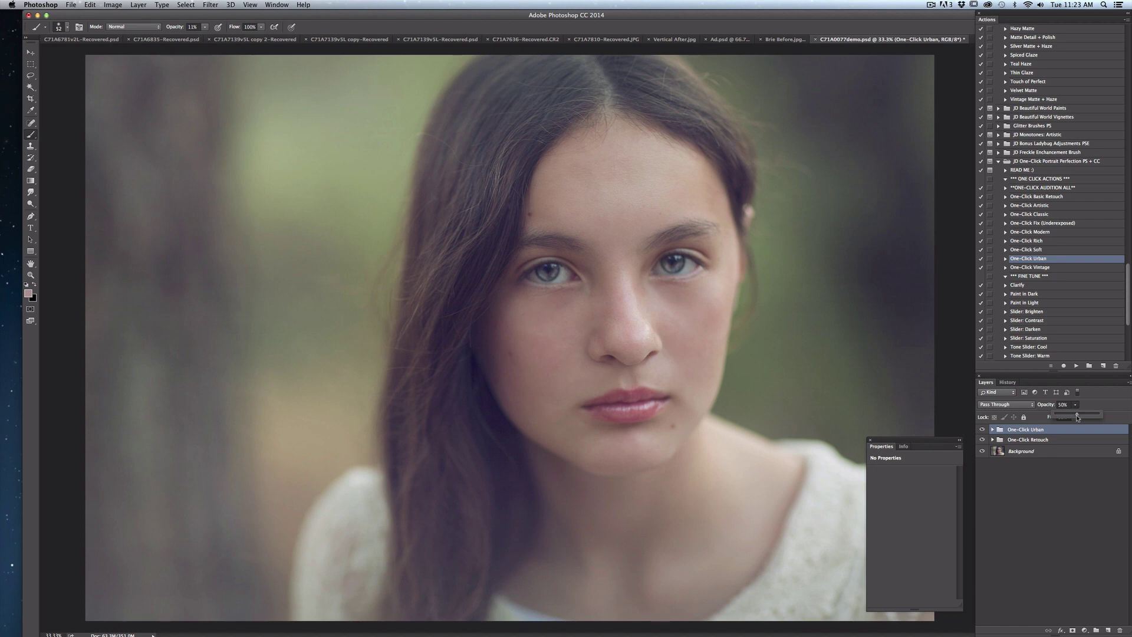
left_click(983, 430)
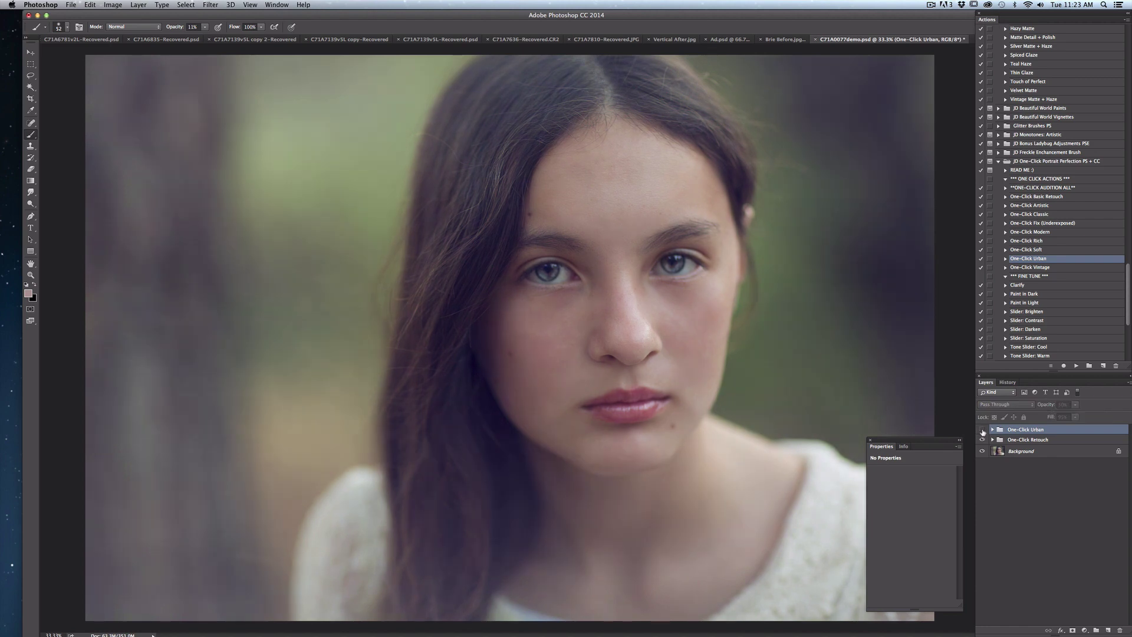
left_click(983, 429)
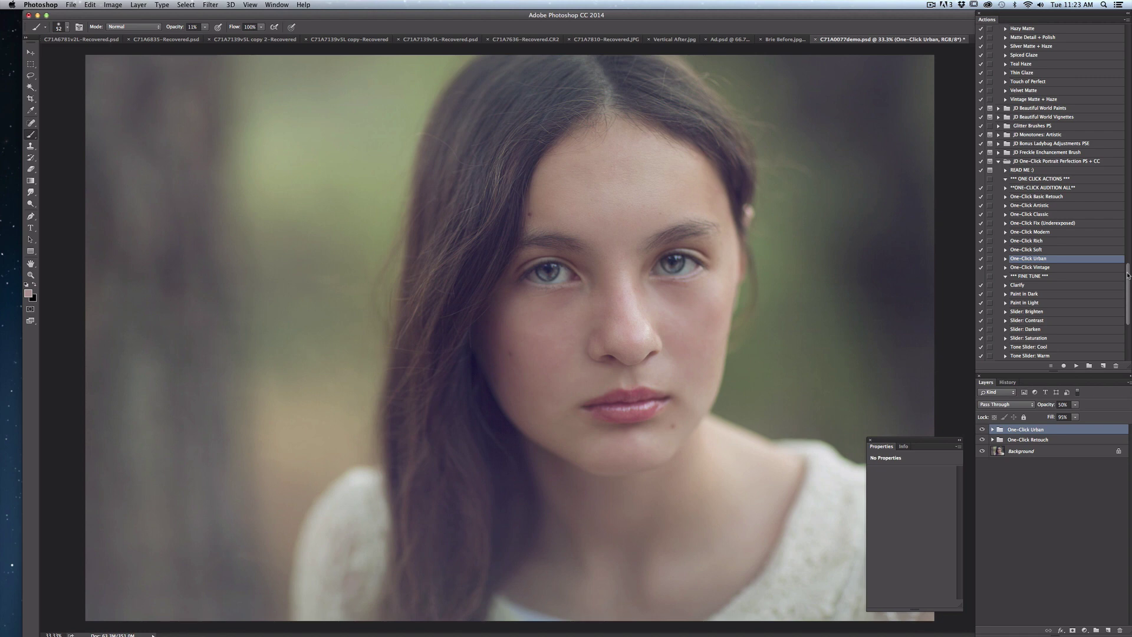
Step: Run the Paint in Dark action from the portrait action set
scroll(1128, 275, "down", 2)
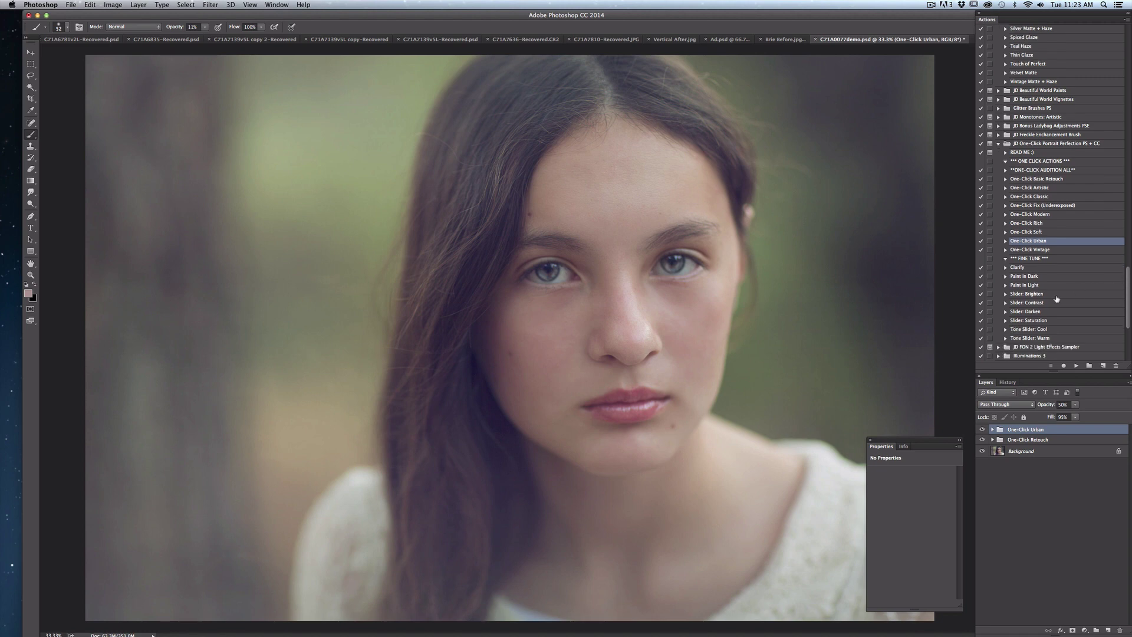
left_click(1052, 304)
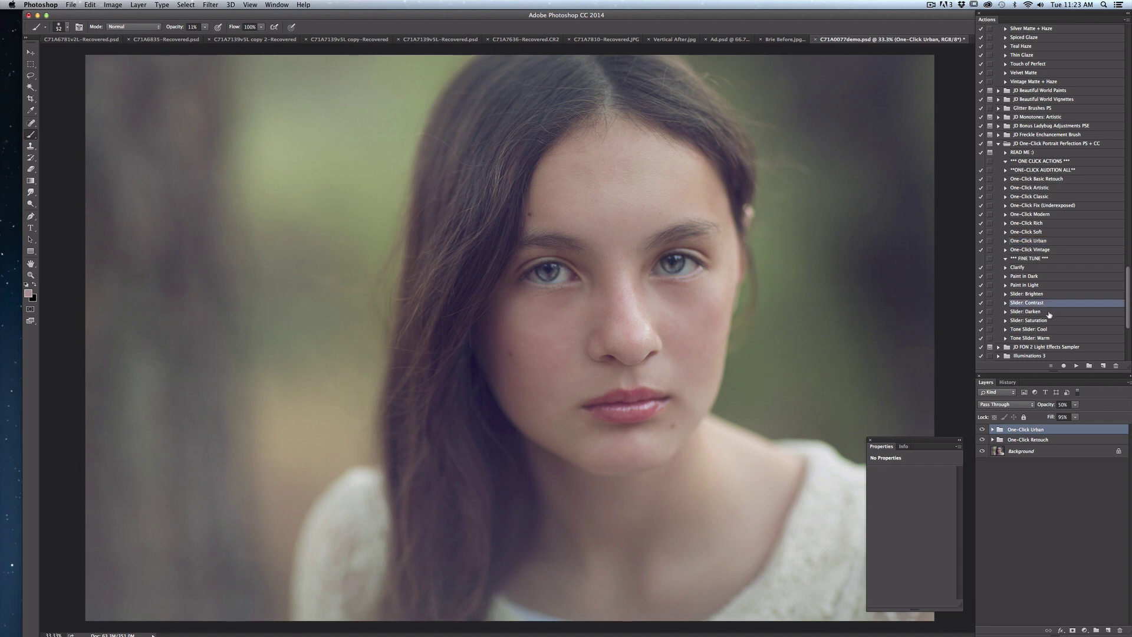
left_click(1053, 277)
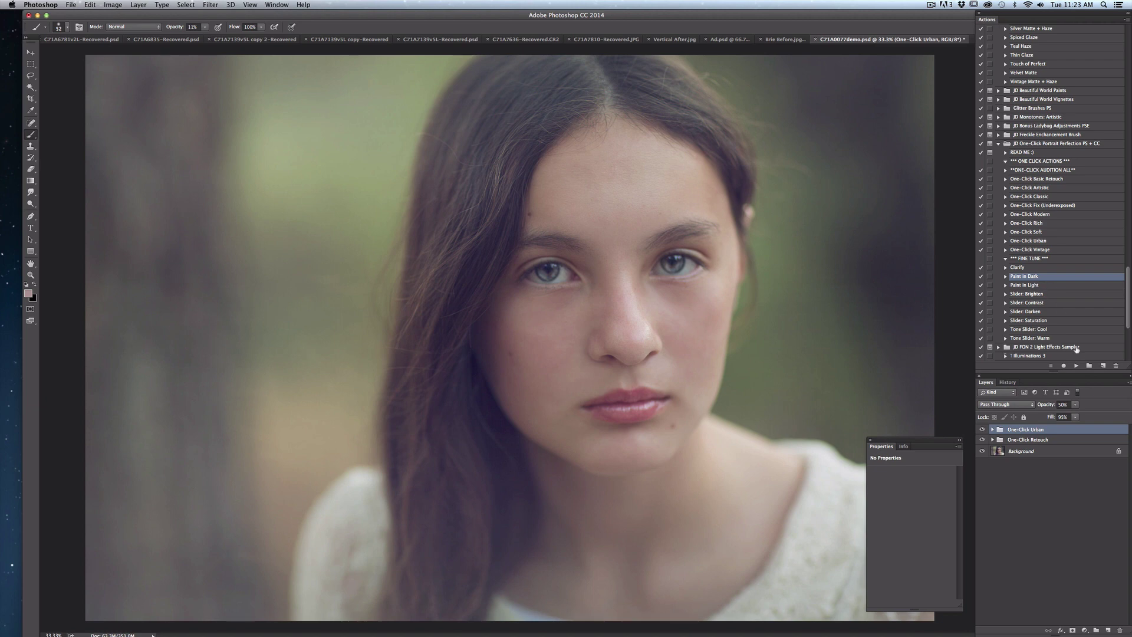
left_click(1076, 366)
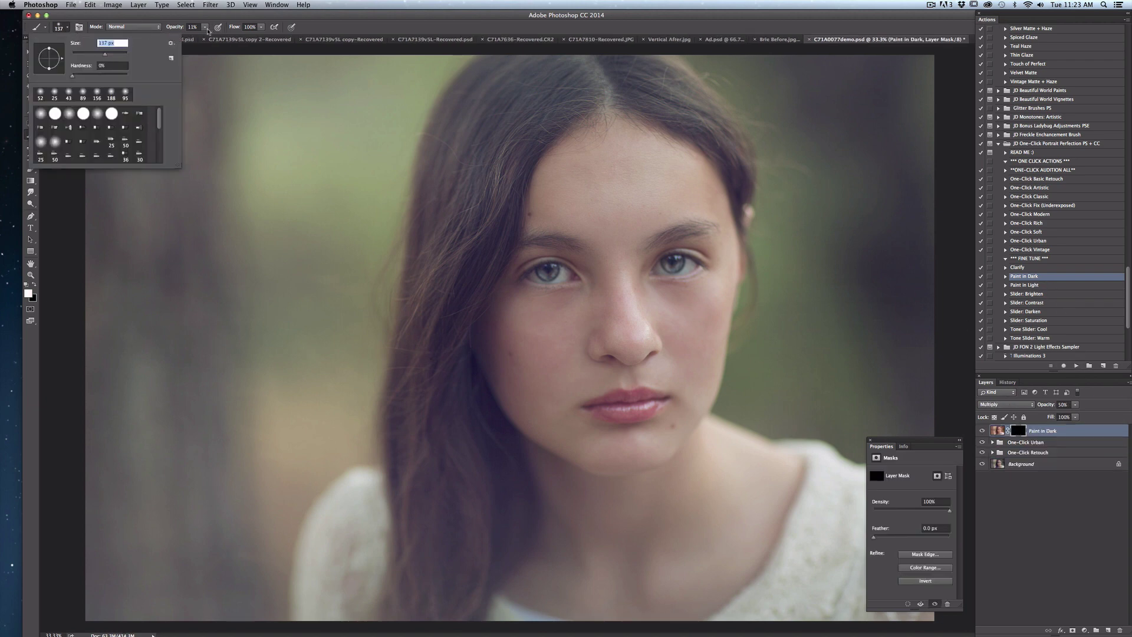
Step: Target the Paint in Dark layer mask and set the brush size to 198 px
left_click(1021, 430)
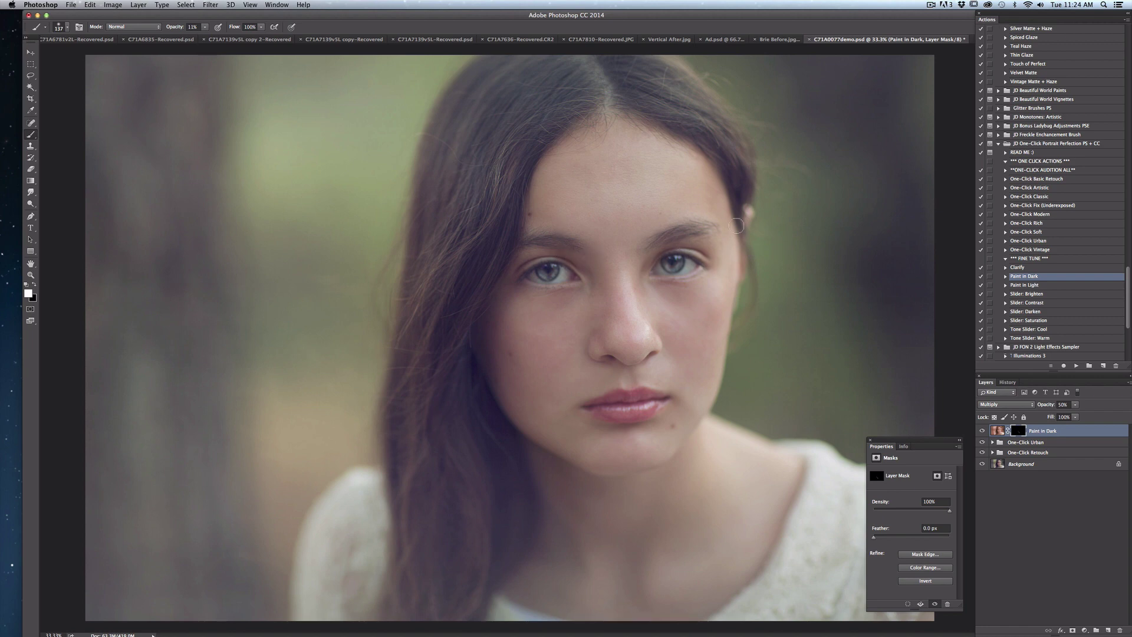
left_click(68, 27)
left_click_drag(96, 54, 100, 54)
left_click(515, 446)
left_click(68, 27)
left_click(536, 482)
Step: Run Paint in Light and, with a 380 px brush, brighten the hair edges, forehead, cheek and neck
left_click(1038, 287)
left_click(1076, 366)
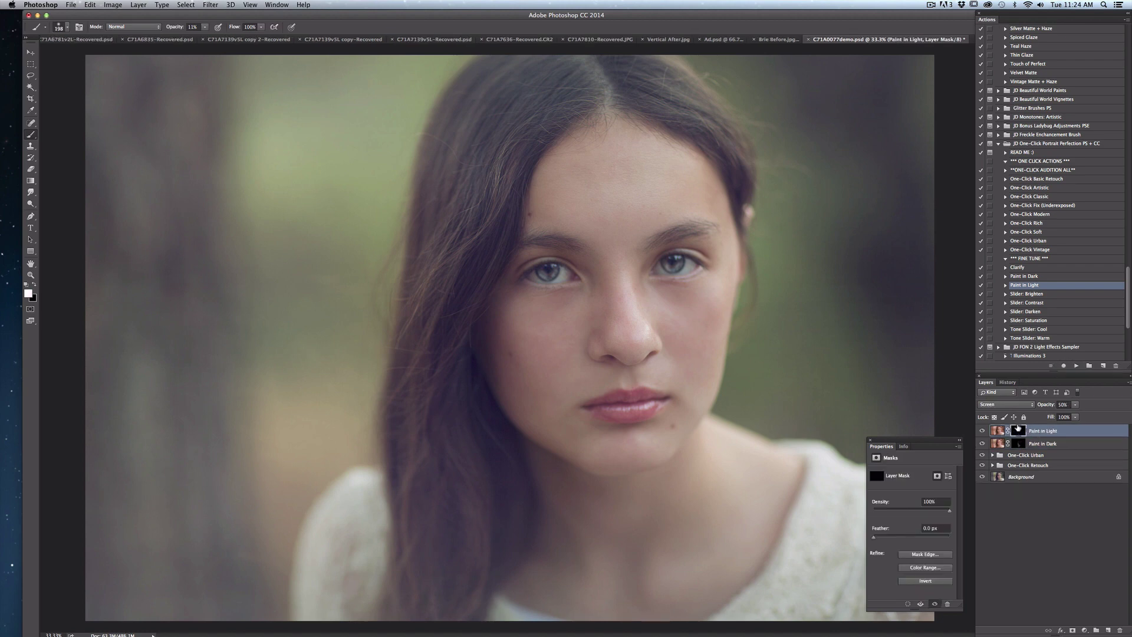
left_click(68, 29)
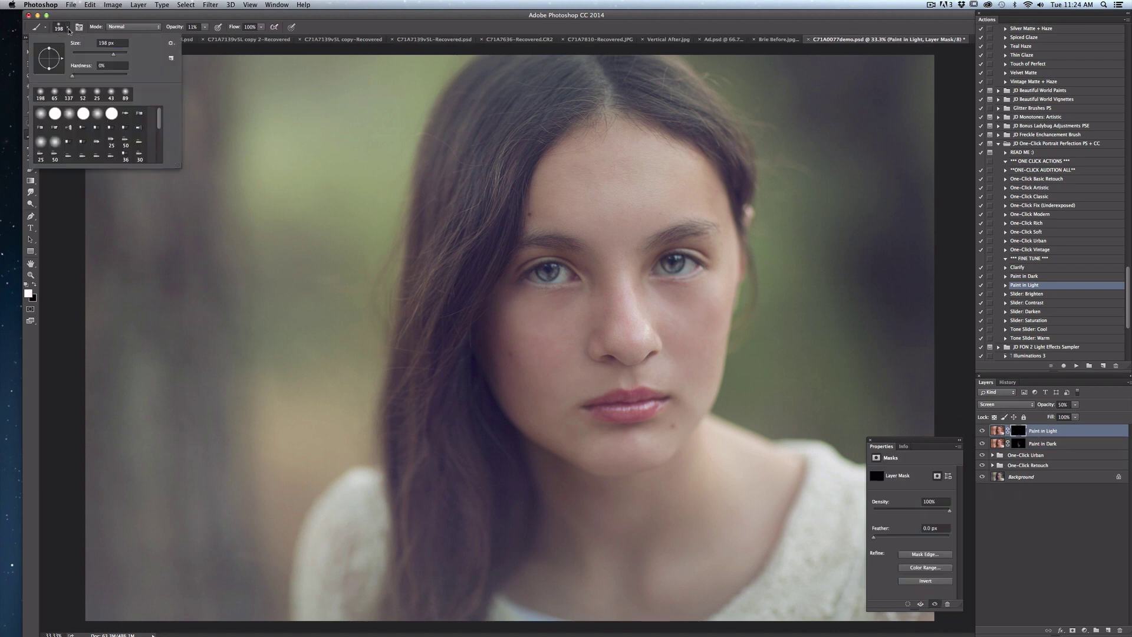
left_click(117, 53)
mouse_move(423, 245)
left_mouse_down()
mouse_move(378, 369)
mouse_move(388, 273)
mouse_move(364, 336)
mouse_move(357, 270)
mouse_move(363, 376)
mouse_move(350, 392)
mouse_move(307, 385)
mouse_move(362, 194)
mouse_move(311, 435)
mouse_move(335, 250)
mouse_move(366, 334)
mouse_move(427, 212)
left_mouse_up()
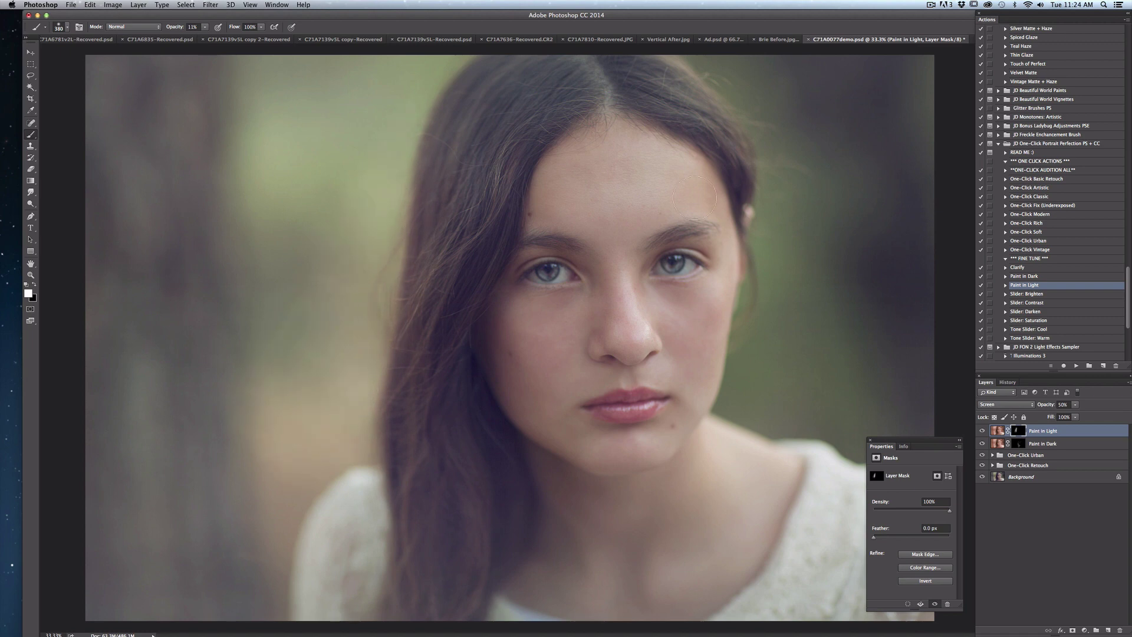
mouse_move(740, 219)
left_mouse_down()
mouse_move(753, 321)
mouse_move(749, 389)
mouse_move(752, 296)
mouse_move(725, 256)
mouse_move(730, 399)
mouse_move(725, 338)
mouse_move(751, 242)
mouse_move(693, 167)
mouse_move(669, 180)
mouse_move(730, 221)
mouse_move(757, 290)
mouse_move(723, 322)
mouse_move(699, 296)
left_mouse_up()
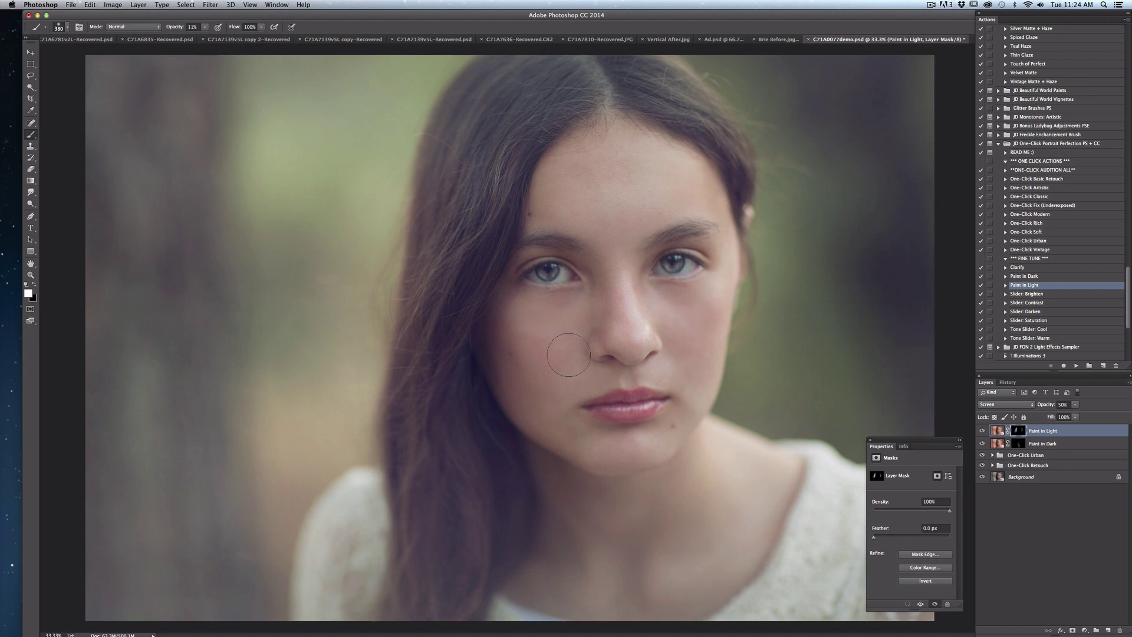
mouse_move(660, 216)
left_mouse_down()
mouse_move(579, 205)
mouse_move(710, 202)
left_mouse_up()
mouse_move(767, 318)
left_mouse_down()
mouse_move(726, 427)
mouse_move(775, 409)
mouse_move(790, 428)
mouse_move(842, 433)
mouse_move(809, 384)
mouse_move(841, 318)
mouse_move(775, 335)
mouse_move(786, 225)
left_mouse_up()
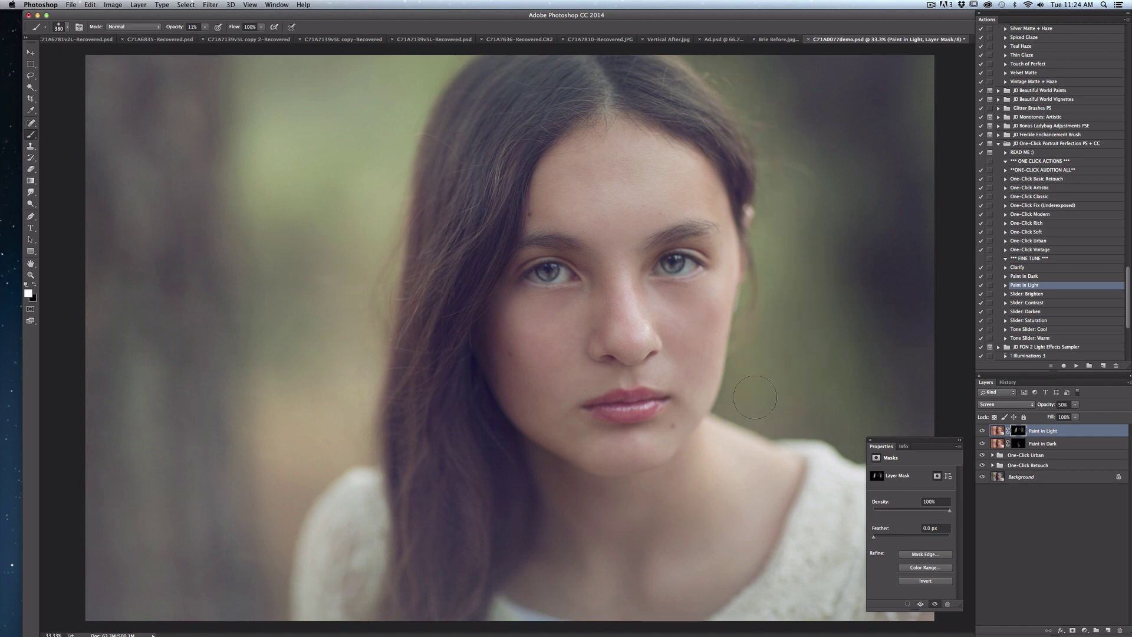
mouse_move(708, 446)
left_mouse_down()
mouse_move(689, 507)
mouse_move(708, 536)
mouse_move(774, 488)
mouse_move(760, 446)
left_mouse_up()
Step: Compare the Paint in Light effect and lower its layer opacity to 46%
left_click(982, 431)
left_click(983, 431)
left_click(982, 432)
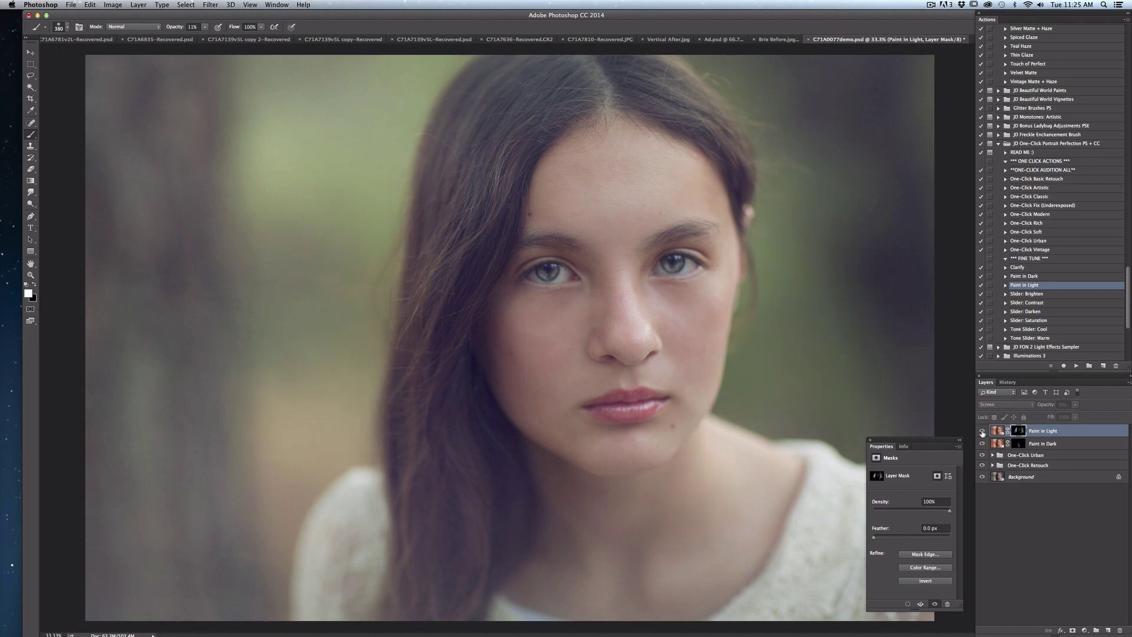
left_click(983, 431)
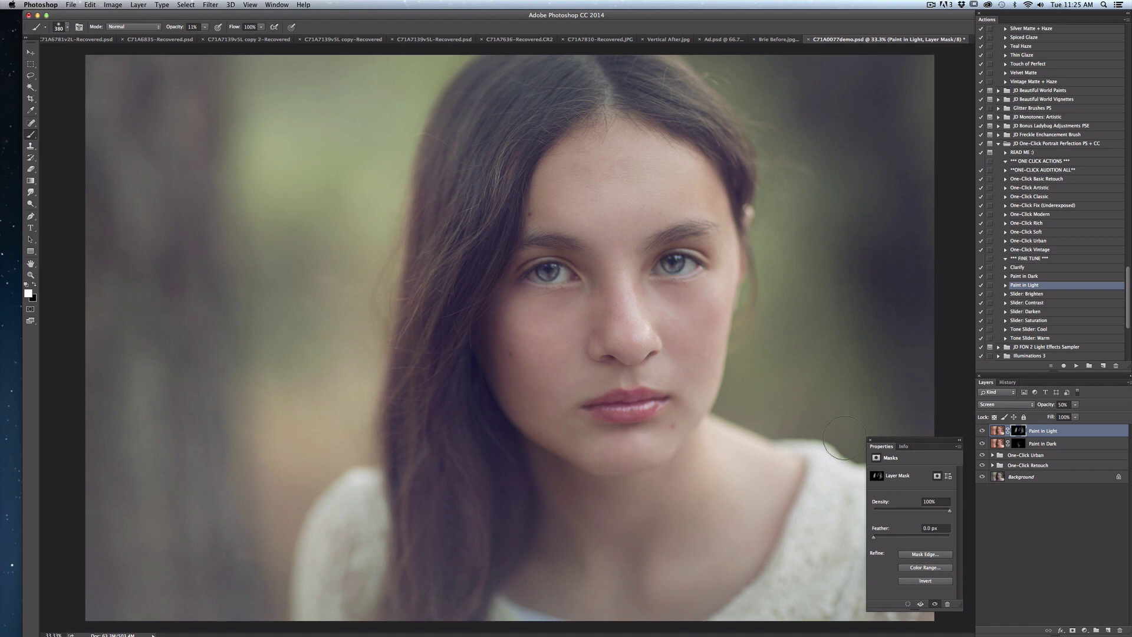
left_click(1075, 404)
left_click_drag(1077, 416, 1075, 416)
Step: Add a Slider: Saturation layer and target its mask with black as the painting colour
left_click(1047, 319)
left_click(1077, 366)
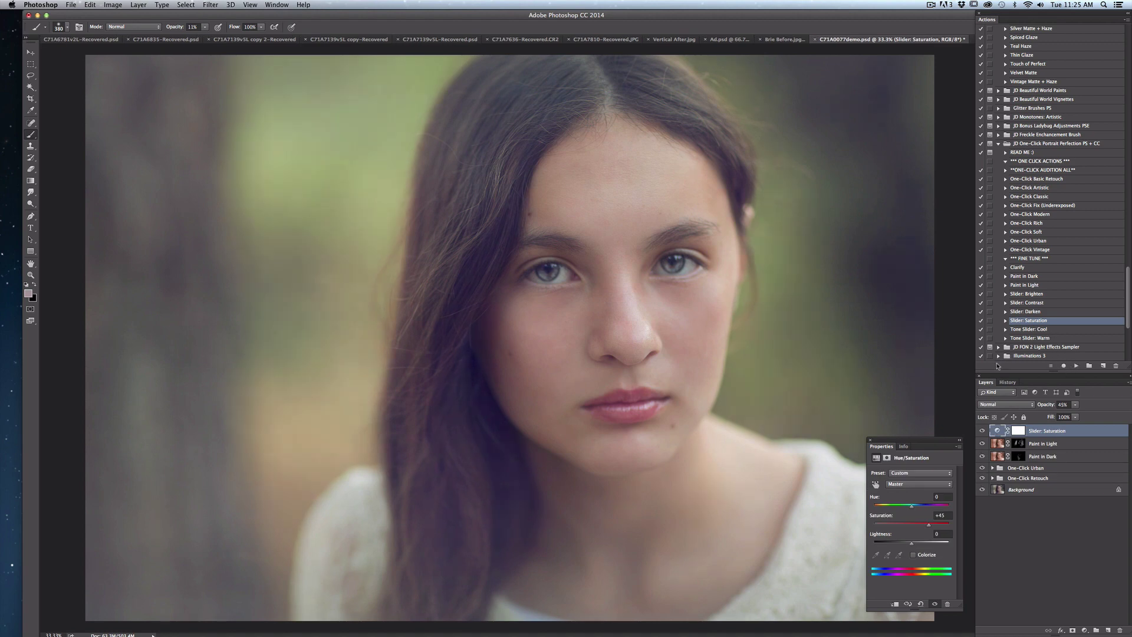
left_click(1019, 431)
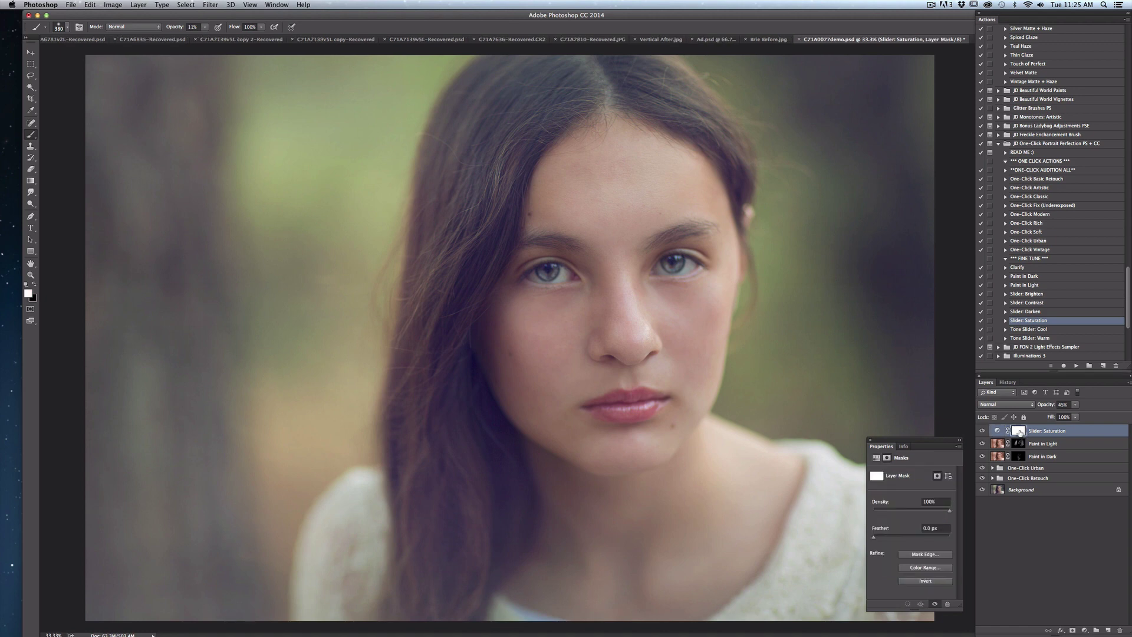
key("x")
Step: With a 169 px brush, mask the saturation off the temples, forehead, cheek, jaw and neck
left_click_drag(722, 222, 720, 233)
left_click(67, 27)
left_click_drag(113, 54, 109, 54)
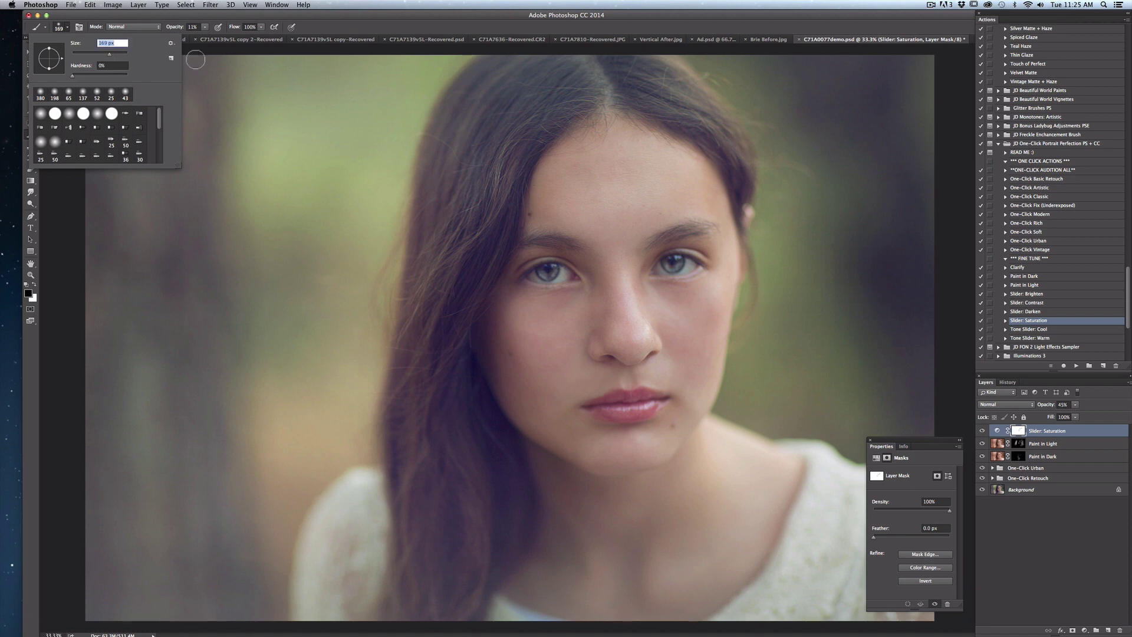
mouse_move(699, 169)
left_mouse_down()
mouse_move(725, 224)
mouse_move(681, 206)
mouse_move(707, 193)
left_mouse_up()
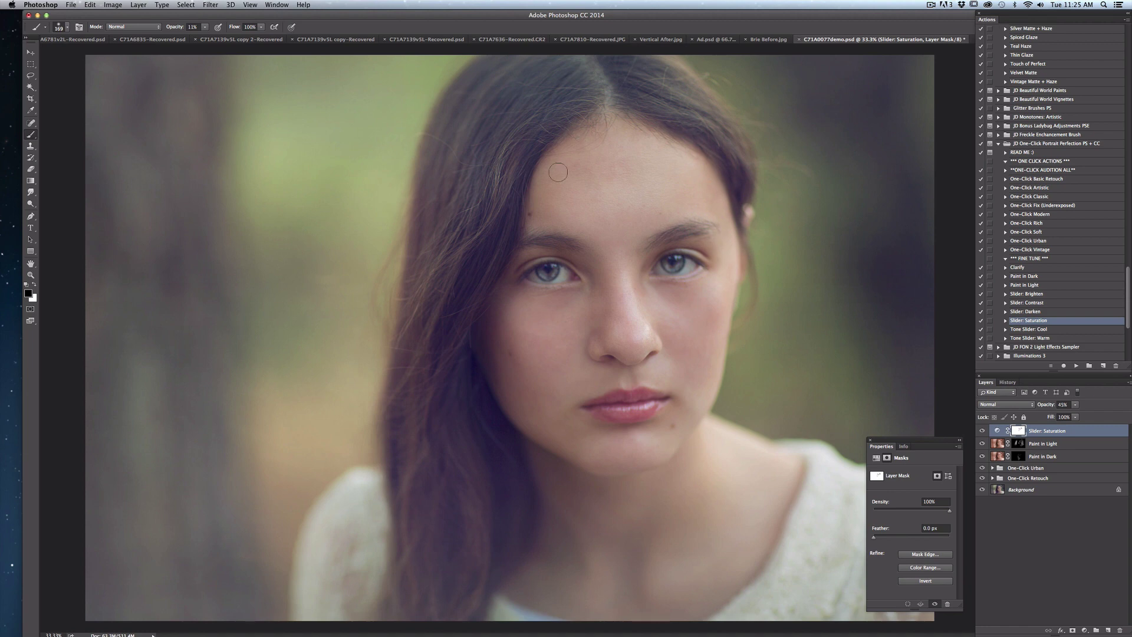
mouse_move(536, 378)
left_mouse_down()
mouse_move(488, 388)
mouse_move(557, 452)
mouse_move(552, 559)
left_mouse_up()
Step: Turn on the B+W Version (Urban) layer in the One-Click Urban group and toggle it to compare
left_click(993, 468)
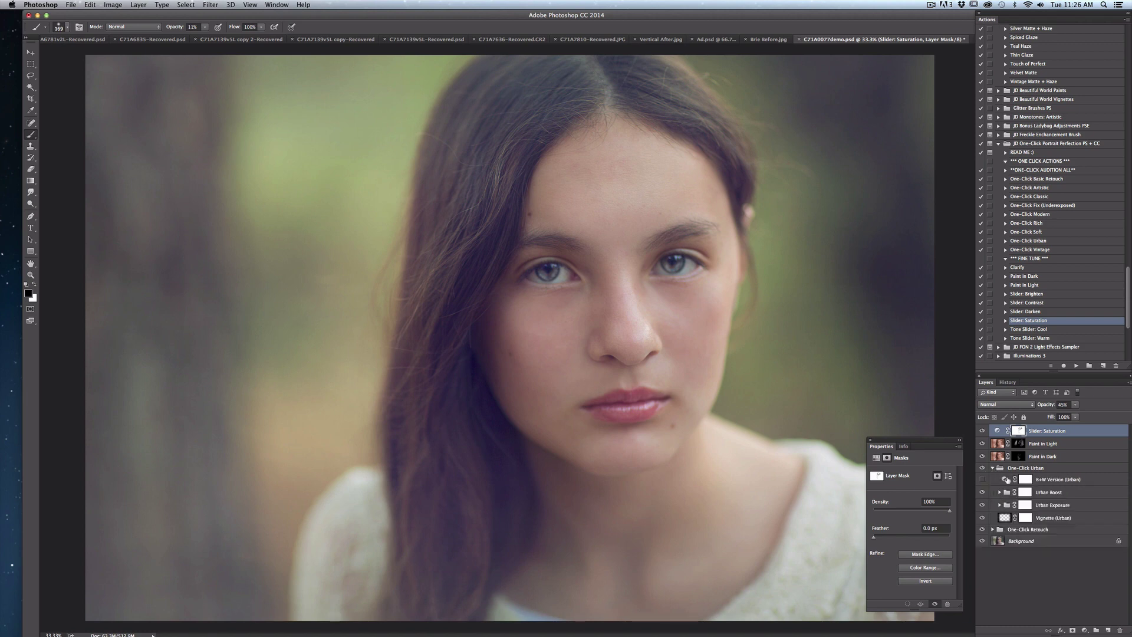
left_click(982, 480)
left_click(1054, 480)
left_click(1075, 404)
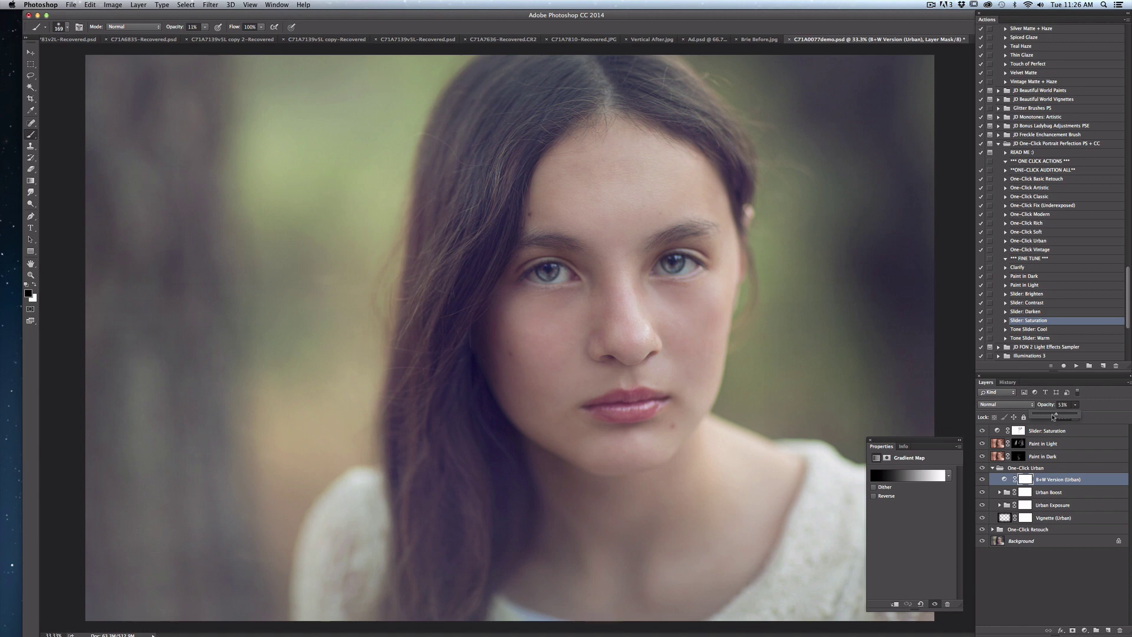
left_click(984, 480)
left_click(983, 480)
Step: Mask the B+W effect off the right cheek, then shrink the brush to 97 px
left_click(1026, 480)
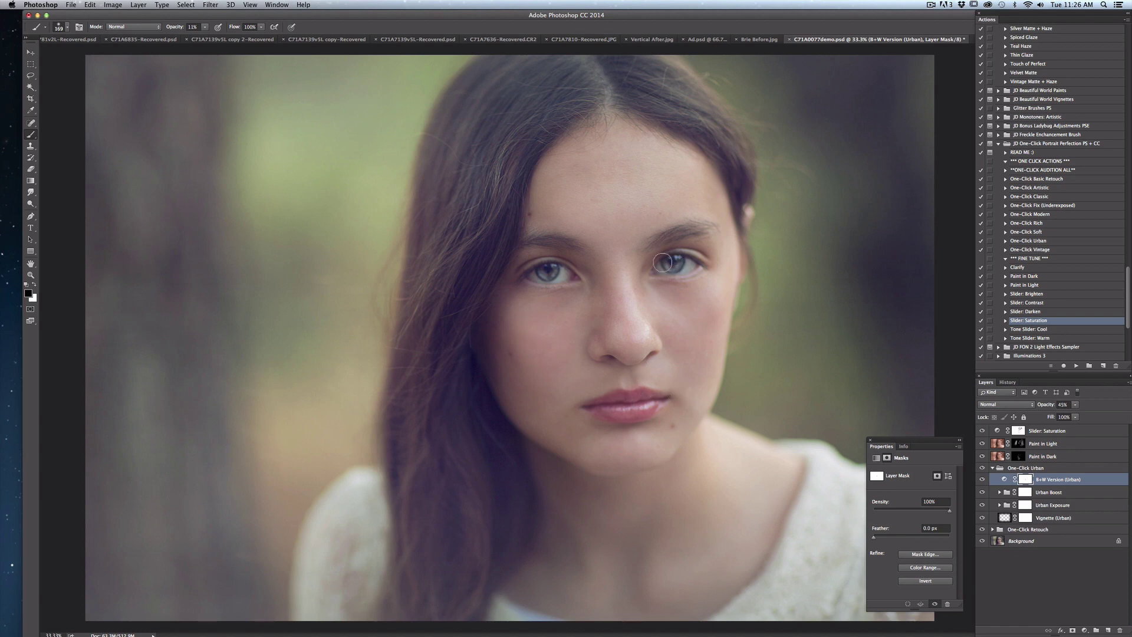
left_click(67, 27)
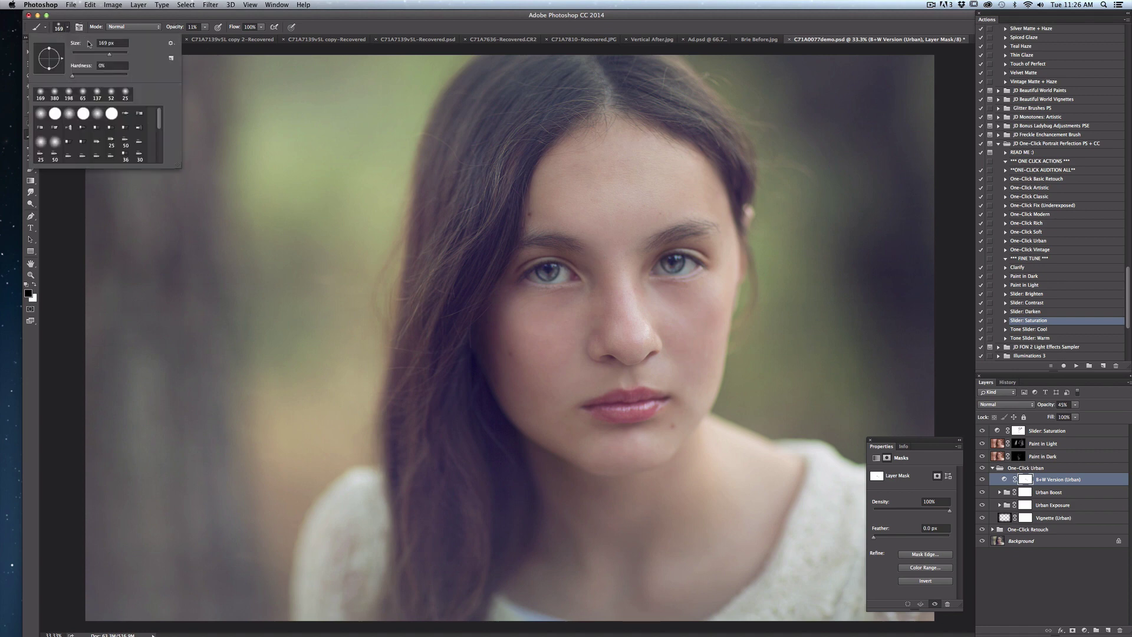
left_click(701, 300)
mouse_move(714, 343)
left_mouse_down()
mouse_move(689, 324)
mouse_move(710, 340)
left_mouse_up()
left_click(998, 456)
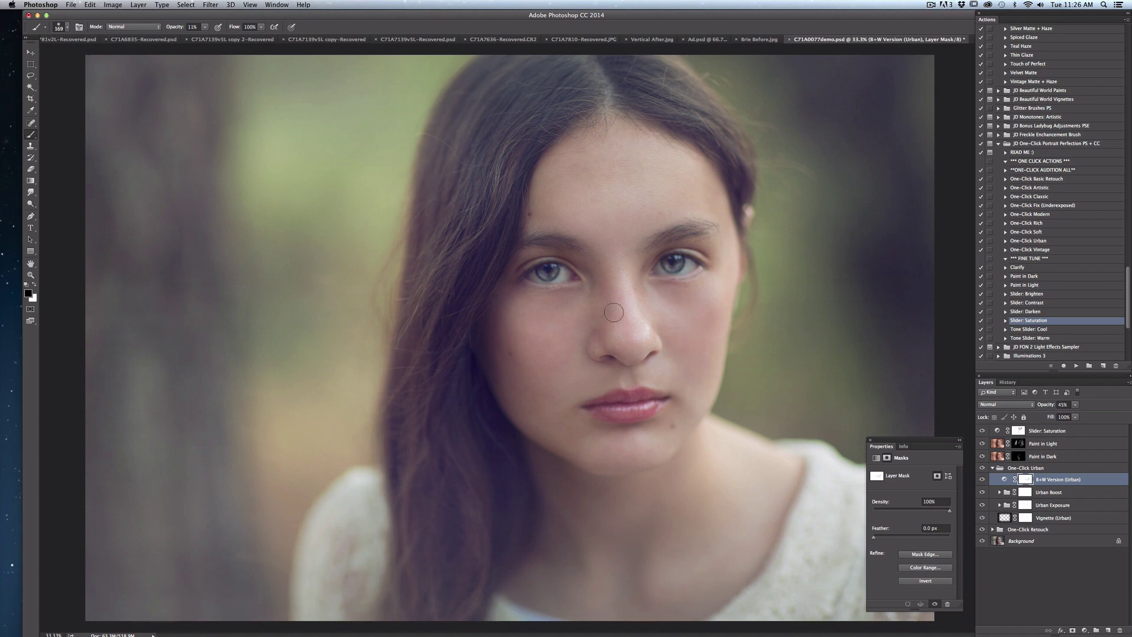
left_click(66, 27)
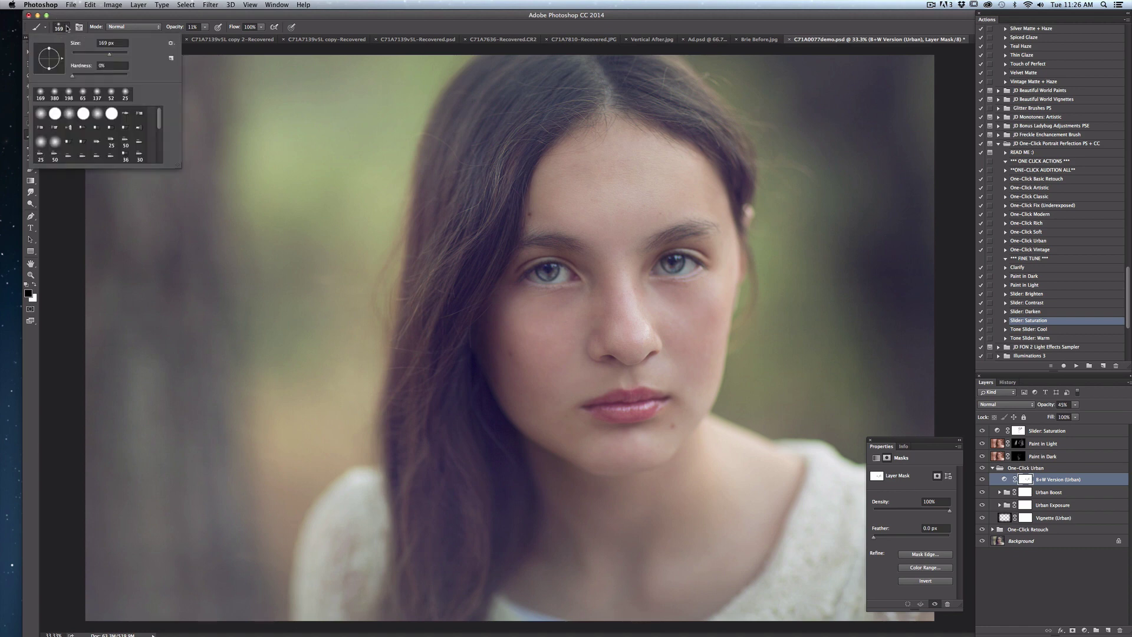
left_click_drag(100, 56, 98, 55)
left_click(543, 271)
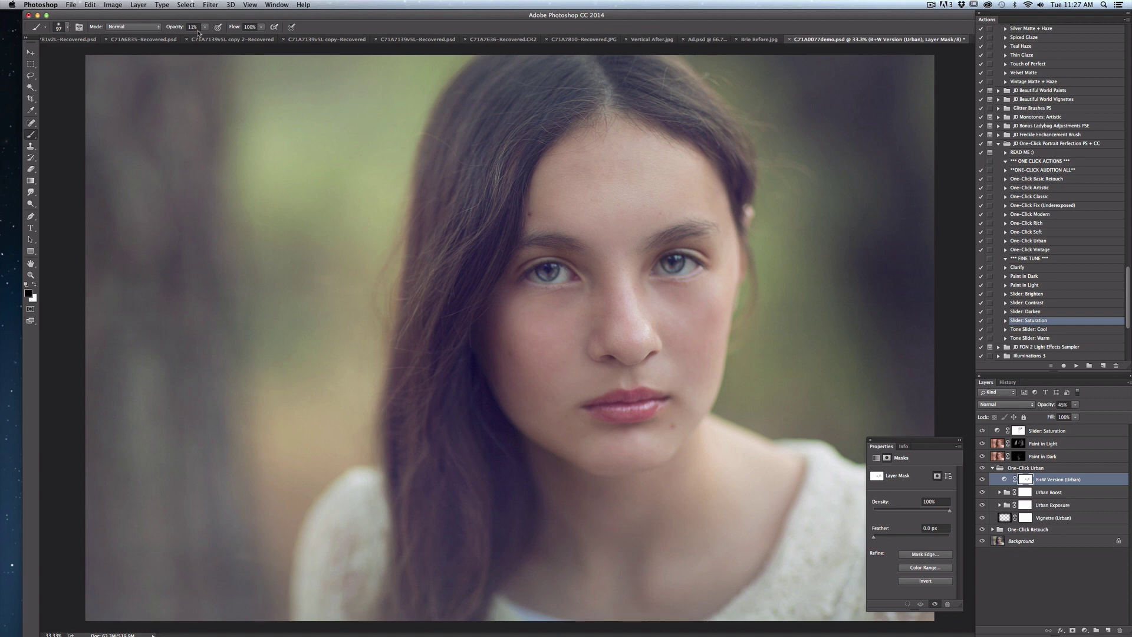
Step: With a 153 px brush, restore colour to the left iris, hair and both eyes
left_click(68, 27)
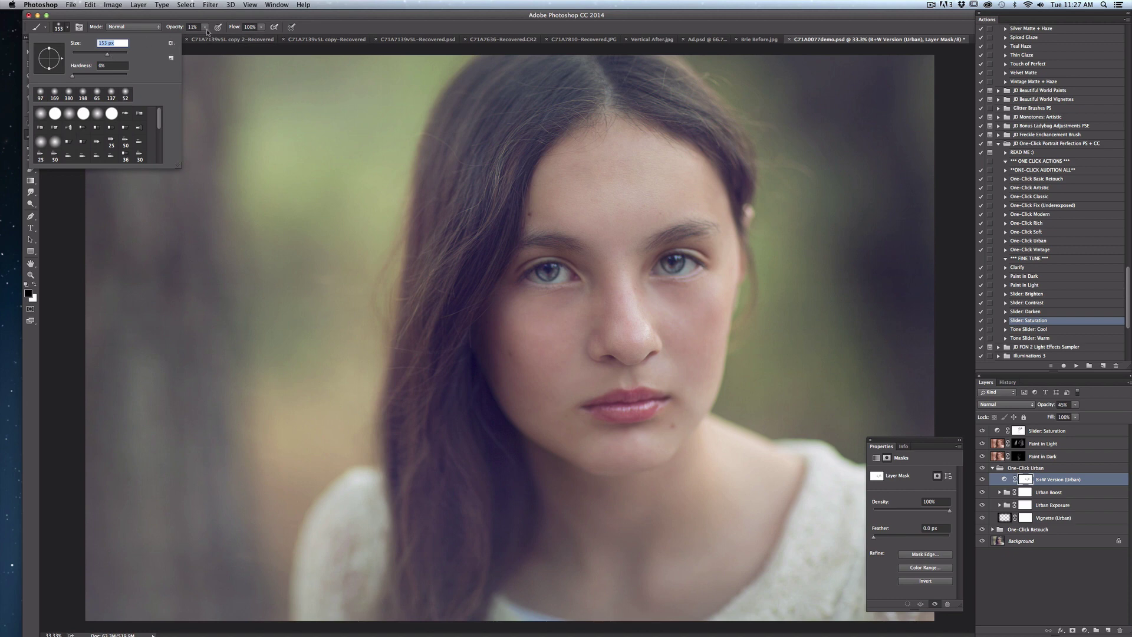
left_click(205, 28)
left_click(614, 404)
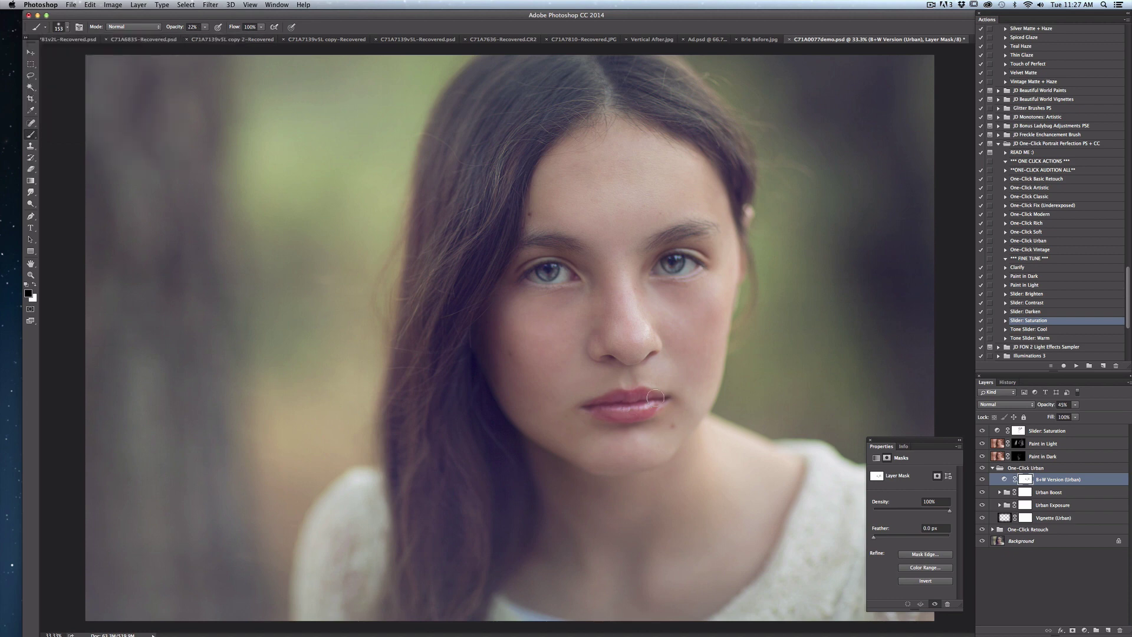
left_click(550, 271)
left_click(982, 479)
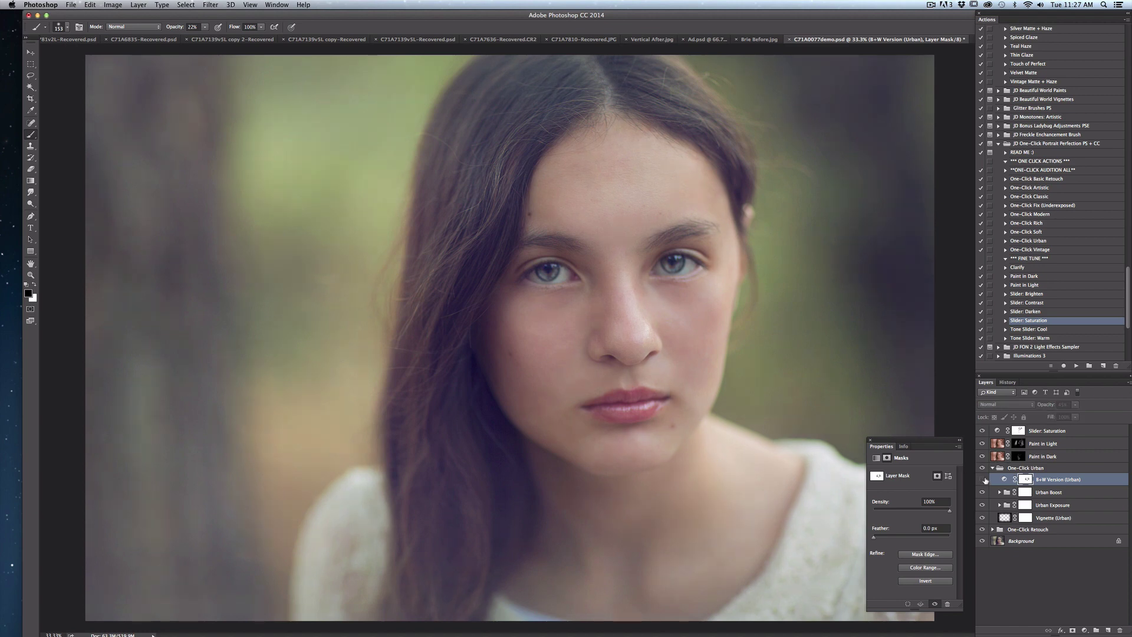
left_click(983, 479)
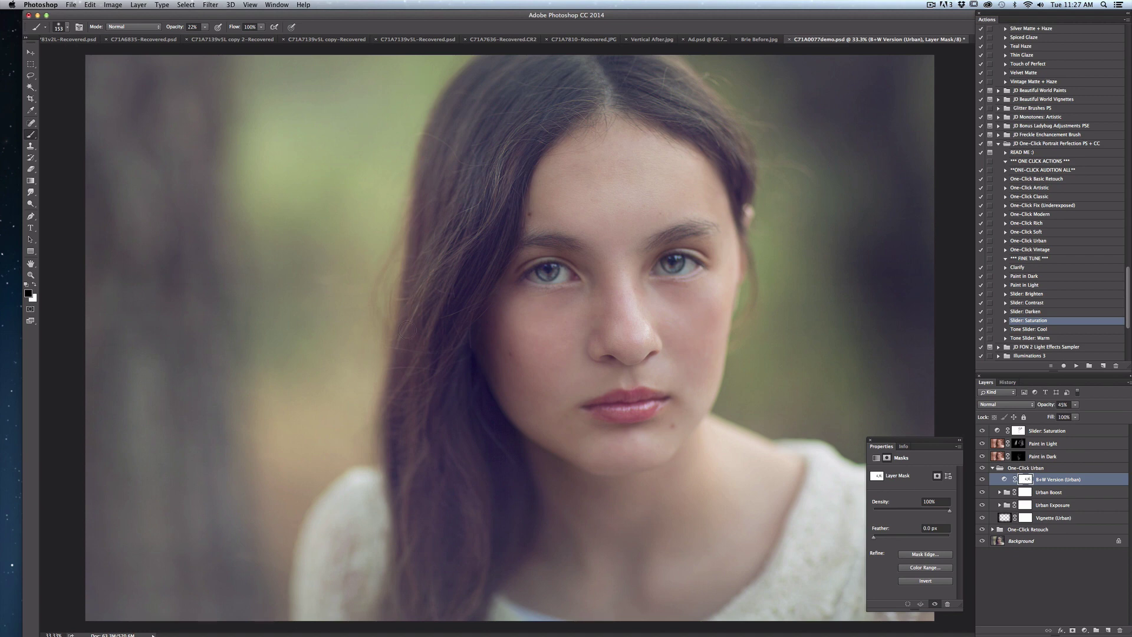
left_click_drag(407, 329, 420, 310)
mouse_move(557, 278)
left_mouse_down()
mouse_move(549, 268)
mouse_move(561, 273)
left_mouse_up()
mouse_move(667, 254)
left_mouse_down()
mouse_move(680, 261)
mouse_move(668, 257)
left_mouse_up()
Step: Run the Rouge (For Lips & Cheeks) action to add a Rouge layer
left_click_drag(1130, 301, 1125, 65)
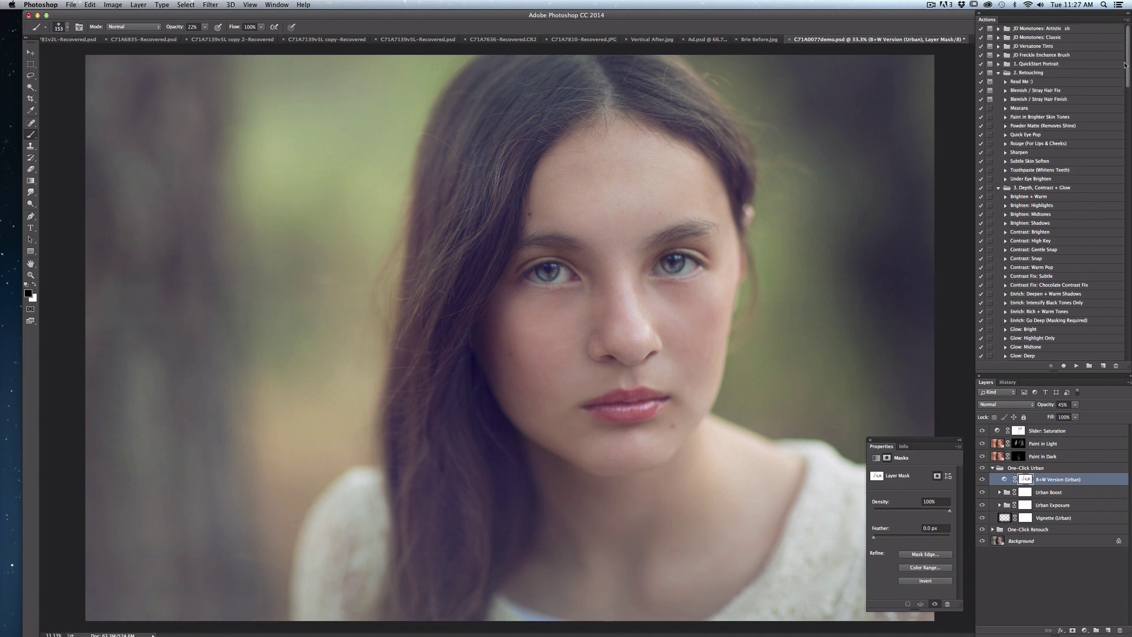
left_click(1039, 144)
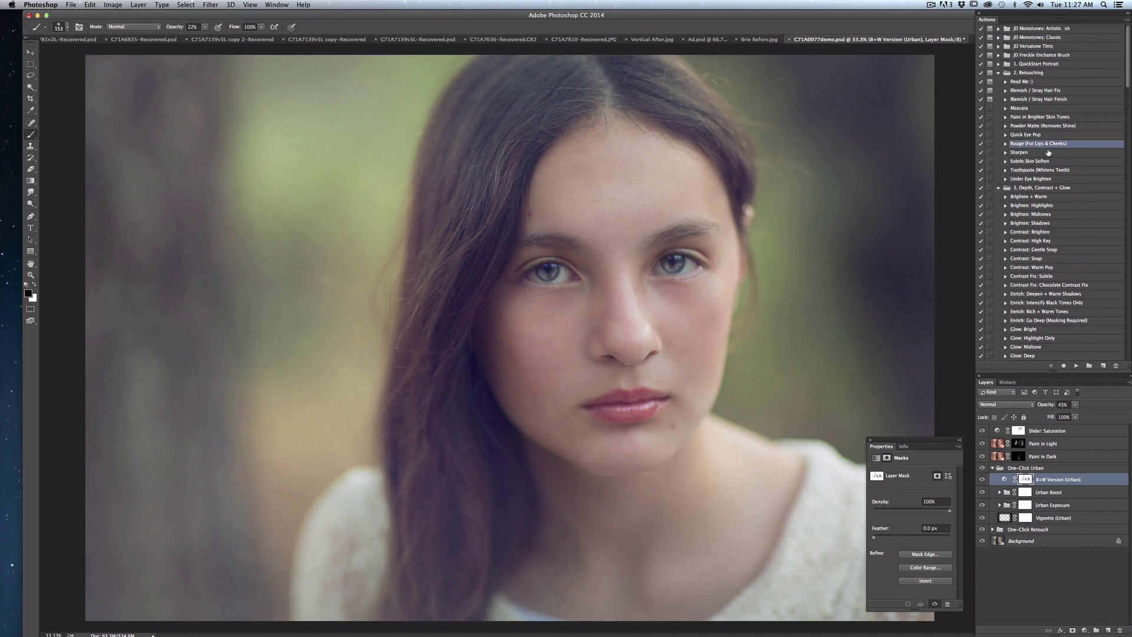
left_click(1076, 365)
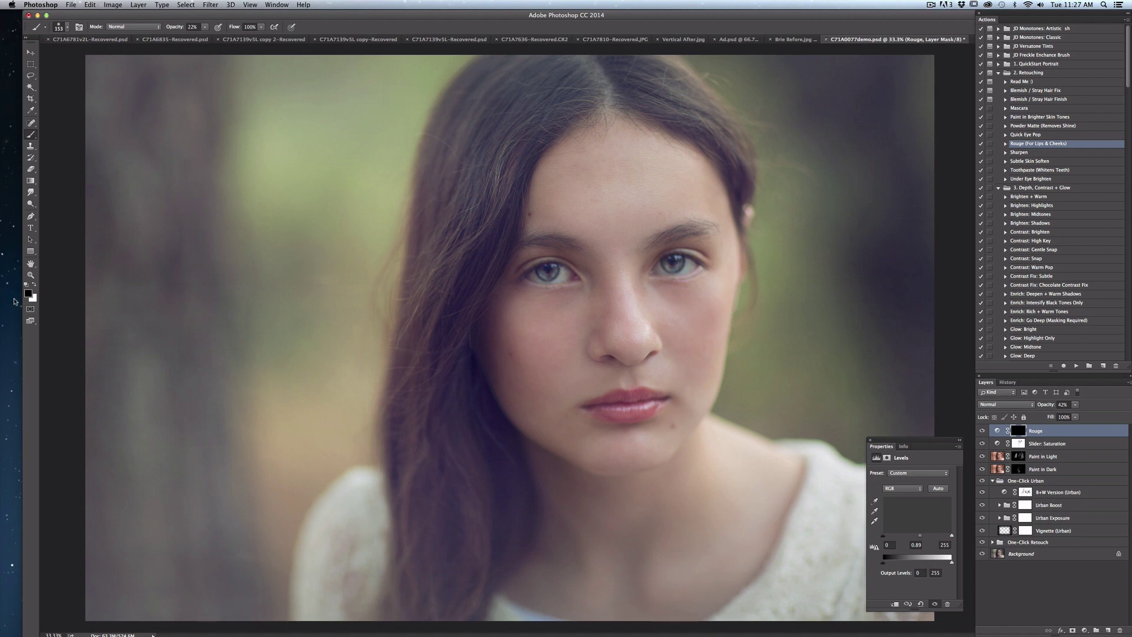
Step: Paint blush onto the right cheek in white at 5% brush opacity
left_click(35, 286)
left_click_drag(205, 27, 198, 36)
mouse_move(724, 336)
left_mouse_down()
mouse_move(705, 383)
mouse_move(714, 312)
mouse_move(731, 294)
mouse_move(715, 348)
mouse_move(700, 359)
mouse_move(752, 284)
mouse_move(701, 345)
left_mouse_up()
scroll(1127, 105, "down", 6)
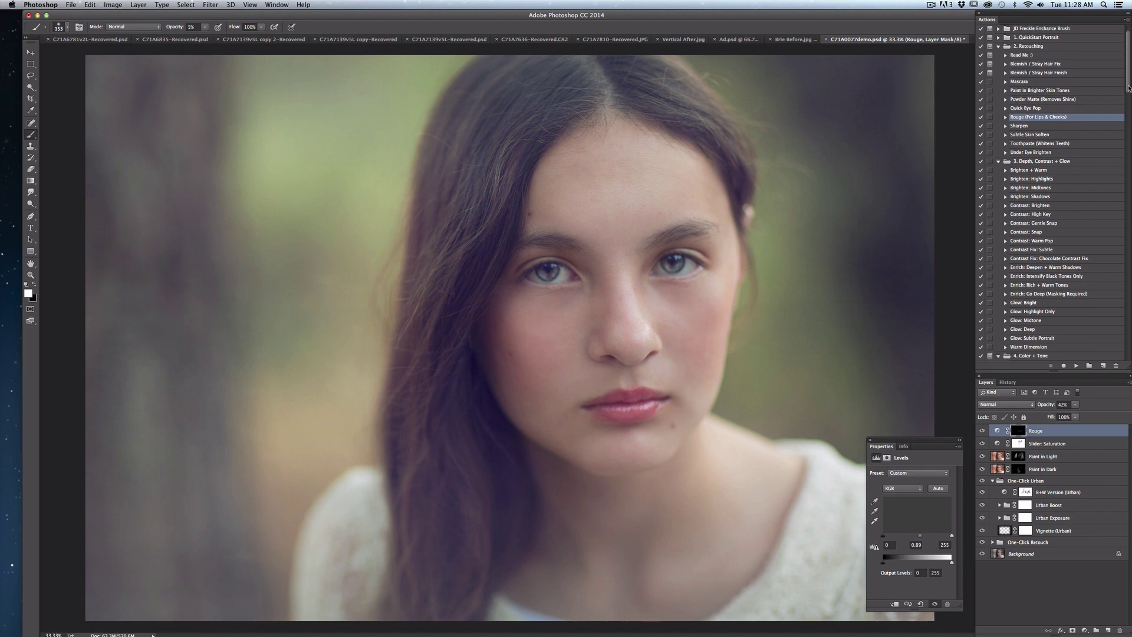
scroll(1128, 104, "down", 12)
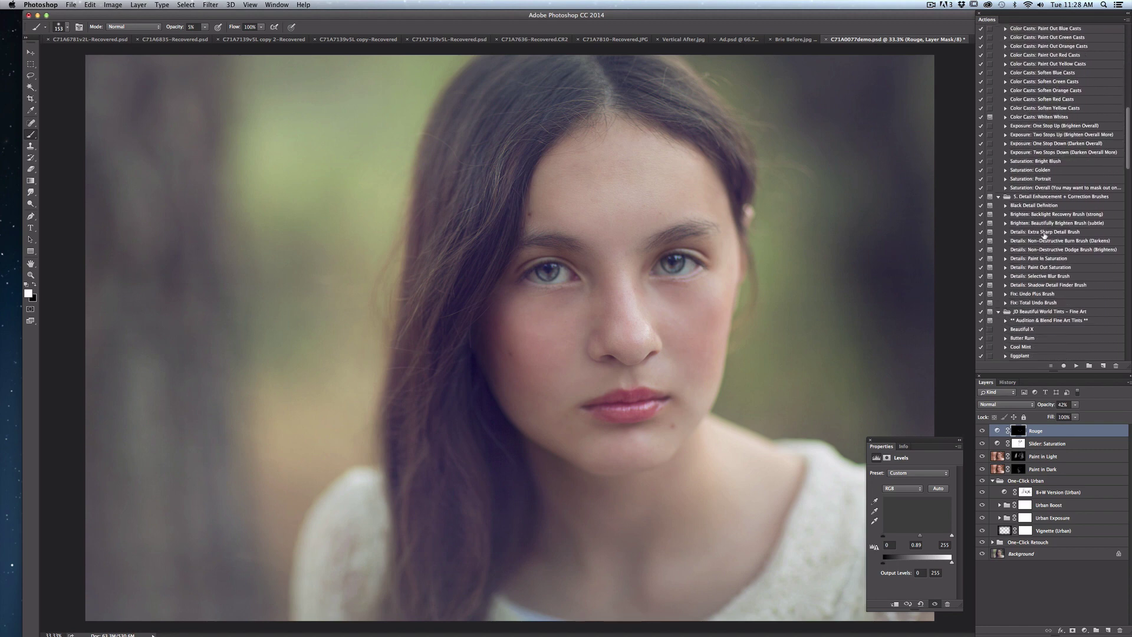
Step: Run Details: Extra Sharp Detail Brush, continue past its instructions, and size the brush to 39 px
left_click(1044, 233)
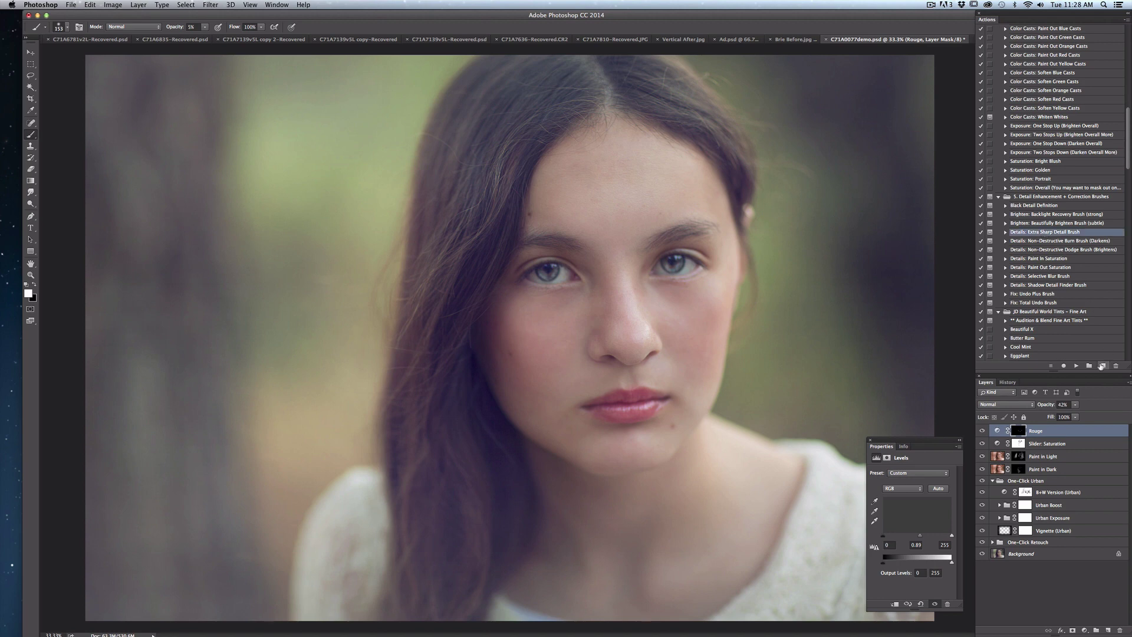
left_click(1077, 366)
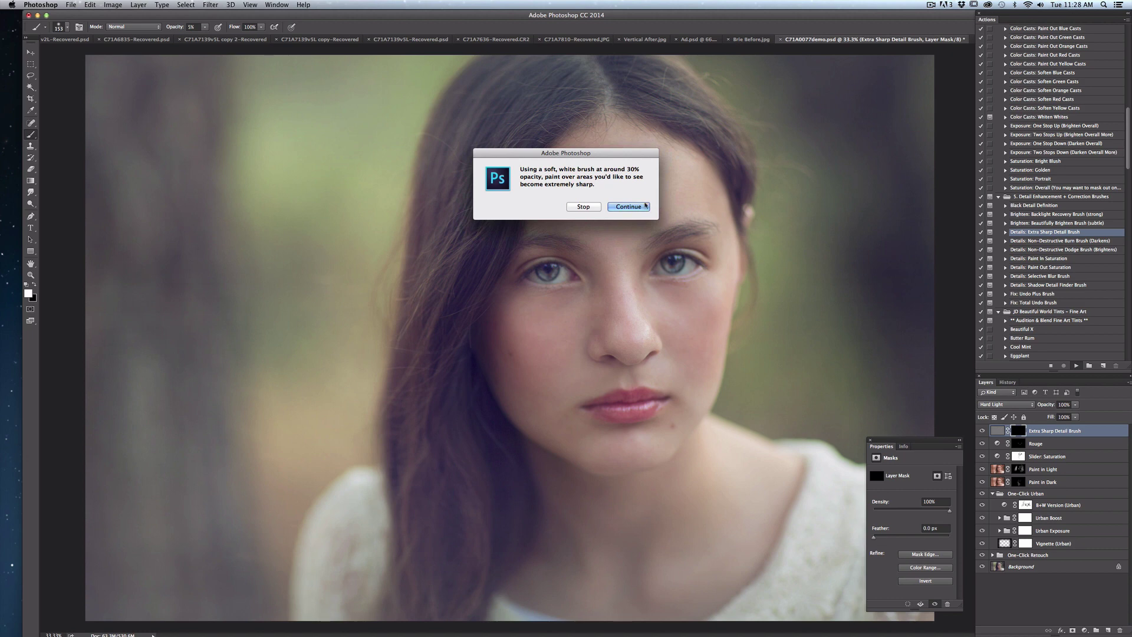
left_click(642, 208)
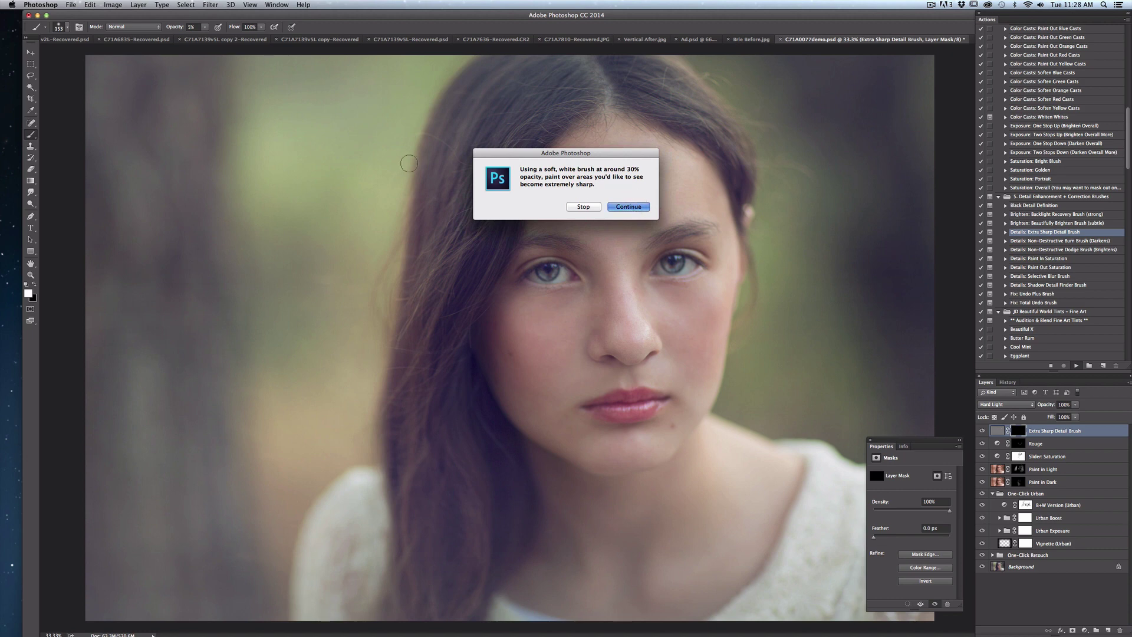
left_click(64, 27)
left_click_drag(94, 54, 90, 54)
left_click(205, 27)
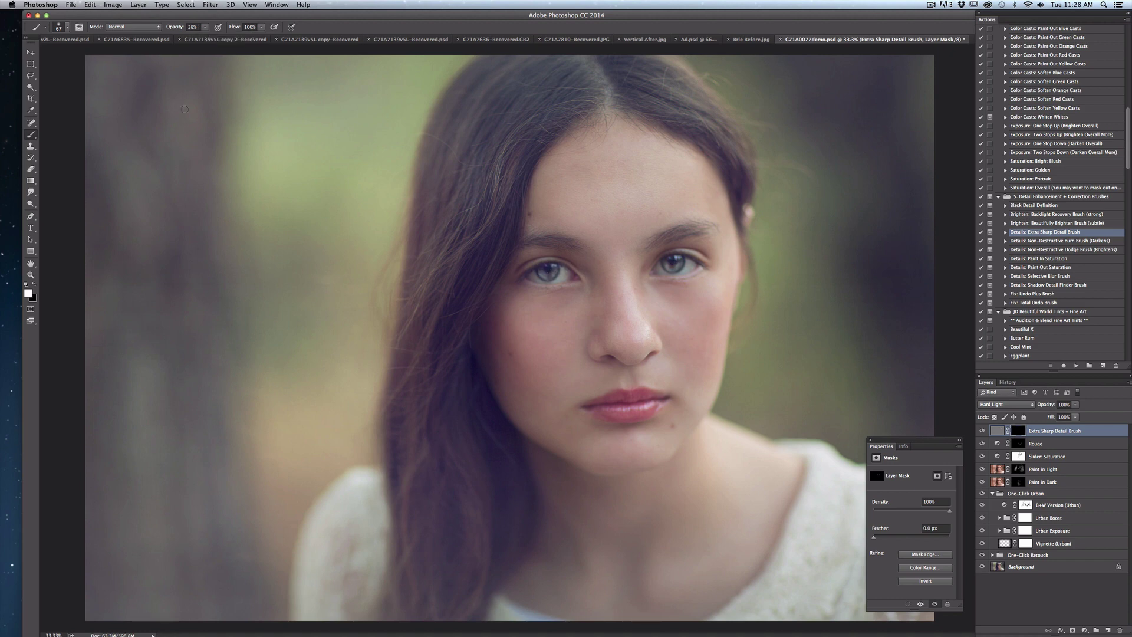
left_click(67, 27)
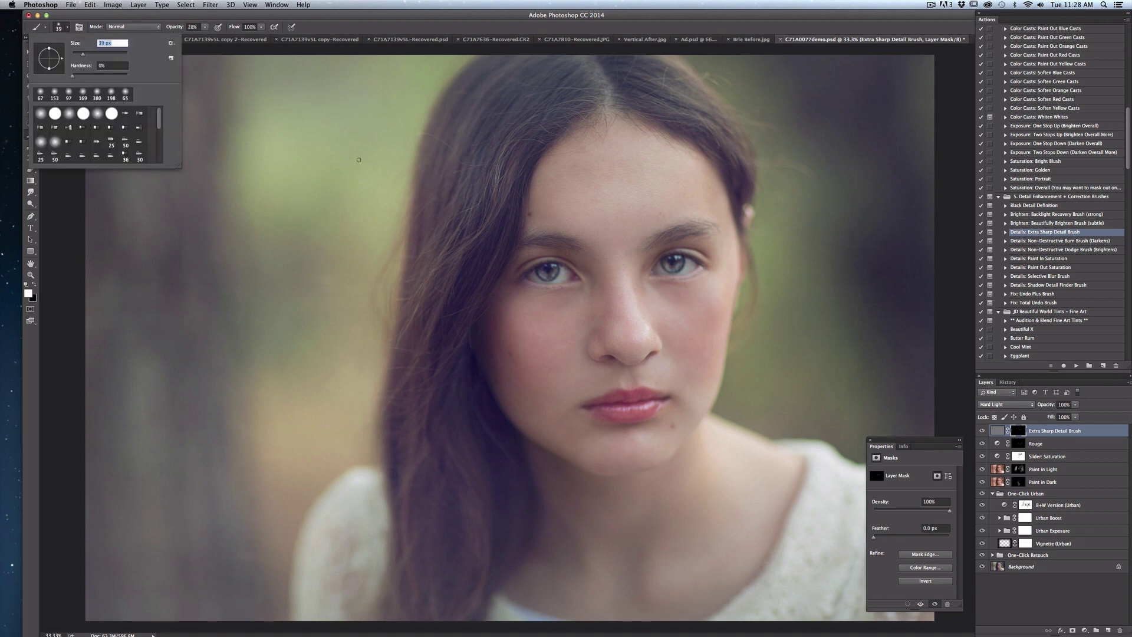
left_click(534, 246)
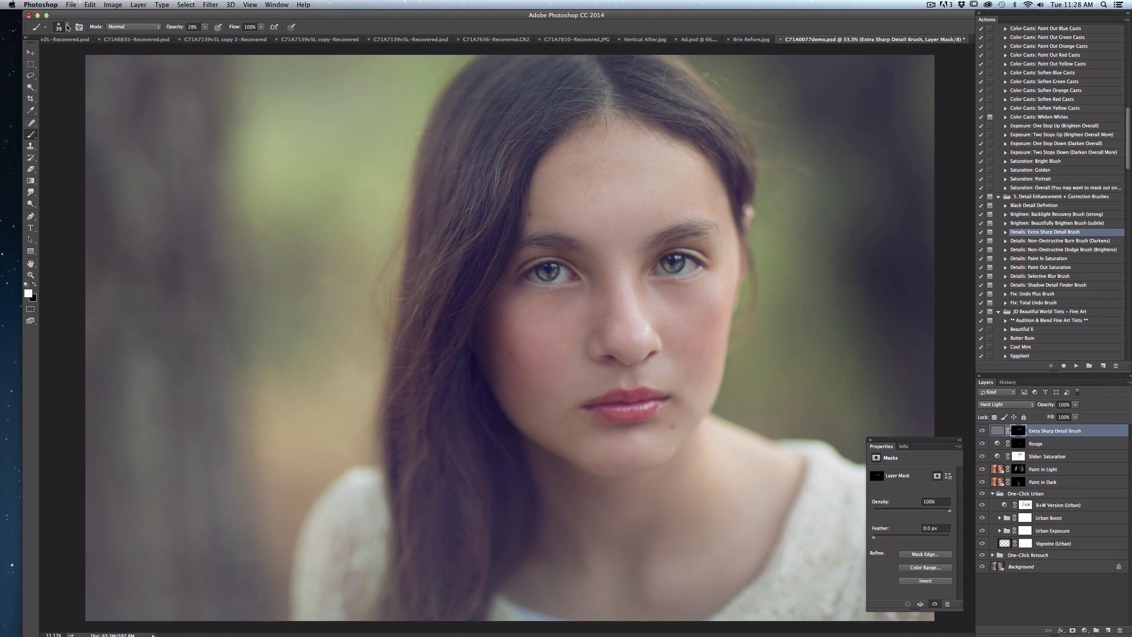
Step: Sharpen the left eye with a 105 px brush, then drop to 25 px and toggle the layer to compare
left_click(68, 27)
left_click(100, 54)
key("Return")
left_click_drag(543, 275, 557, 269)
left_click(67, 28)
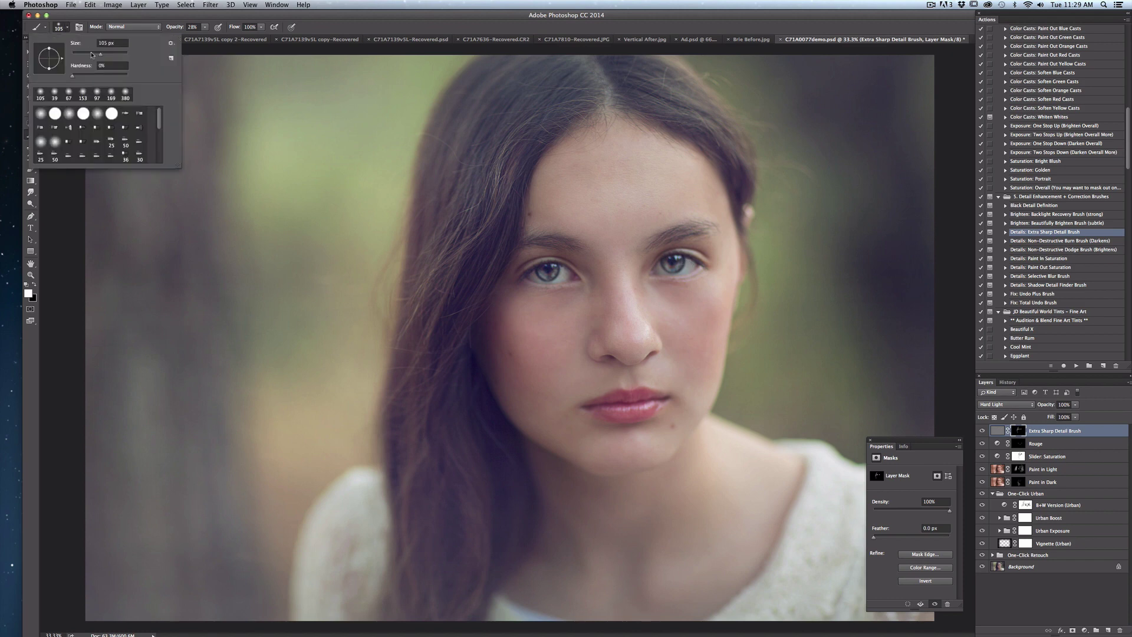
left_click_drag(90, 54, 79, 54)
key("Return")
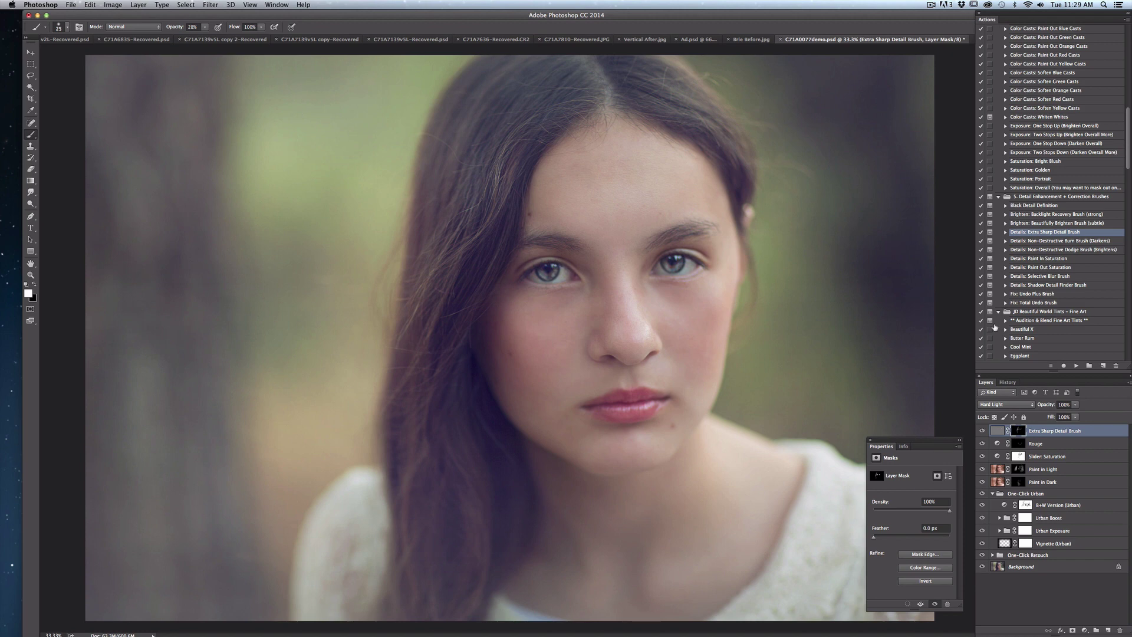
left_click(983, 432)
left_click(983, 432)
Step: Paint soft blush on the left cheek through the Rouge mask with a 70–99 px brush at 6%
left_click(1019, 446)
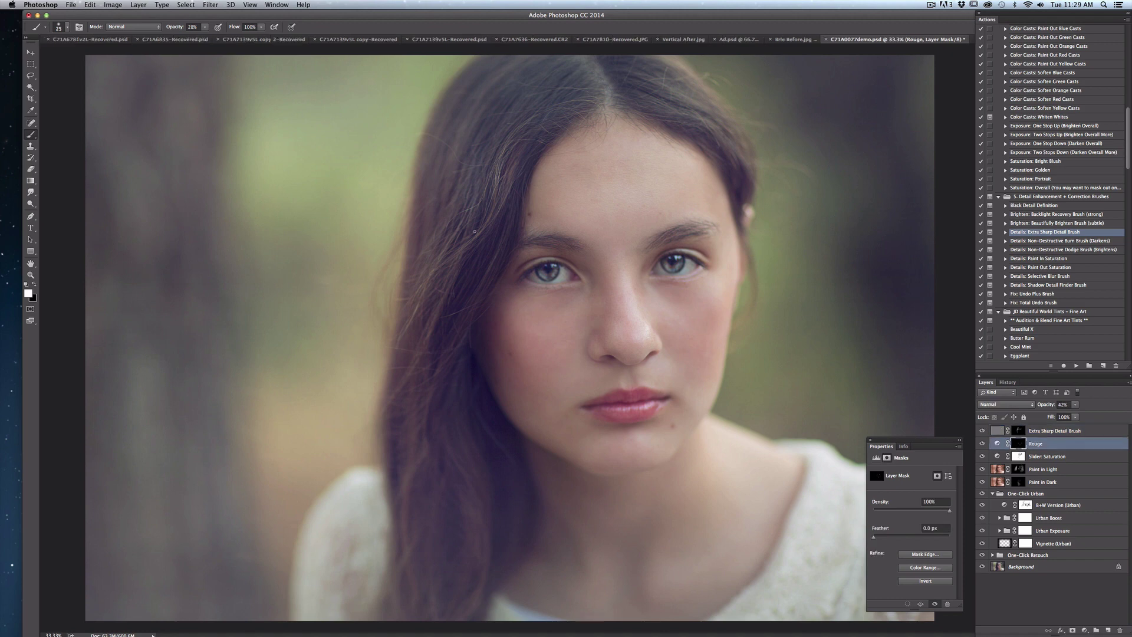
left_click(67, 27)
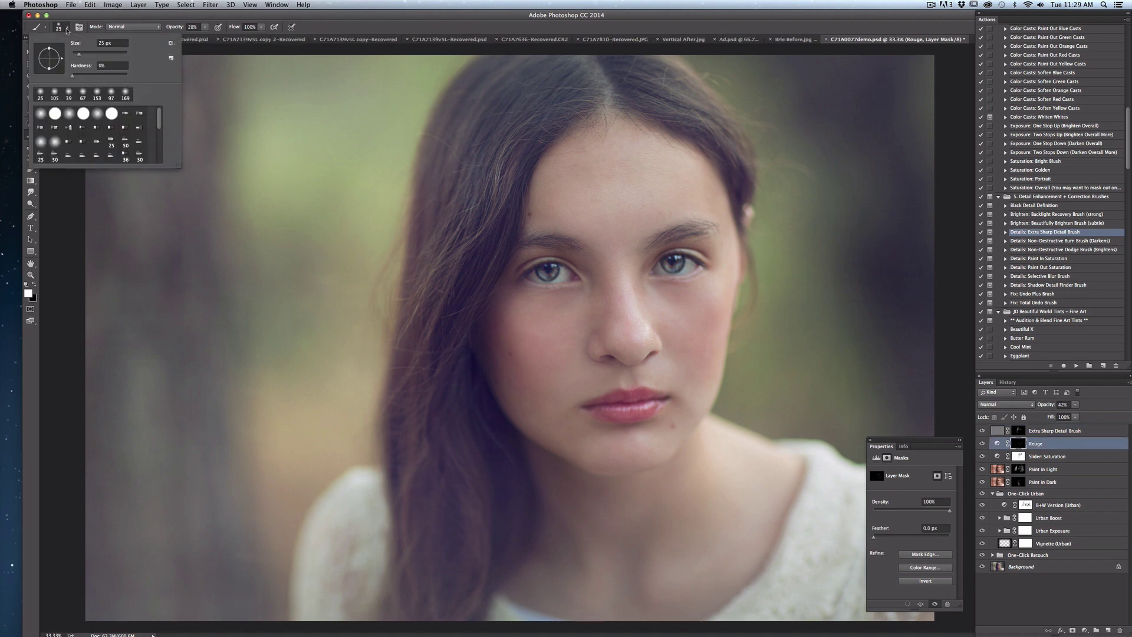
left_click(67, 27)
left_click(67, 27)
left_click_drag(90, 53, 91, 56)
left_click_drag(205, 26, 197, 36)
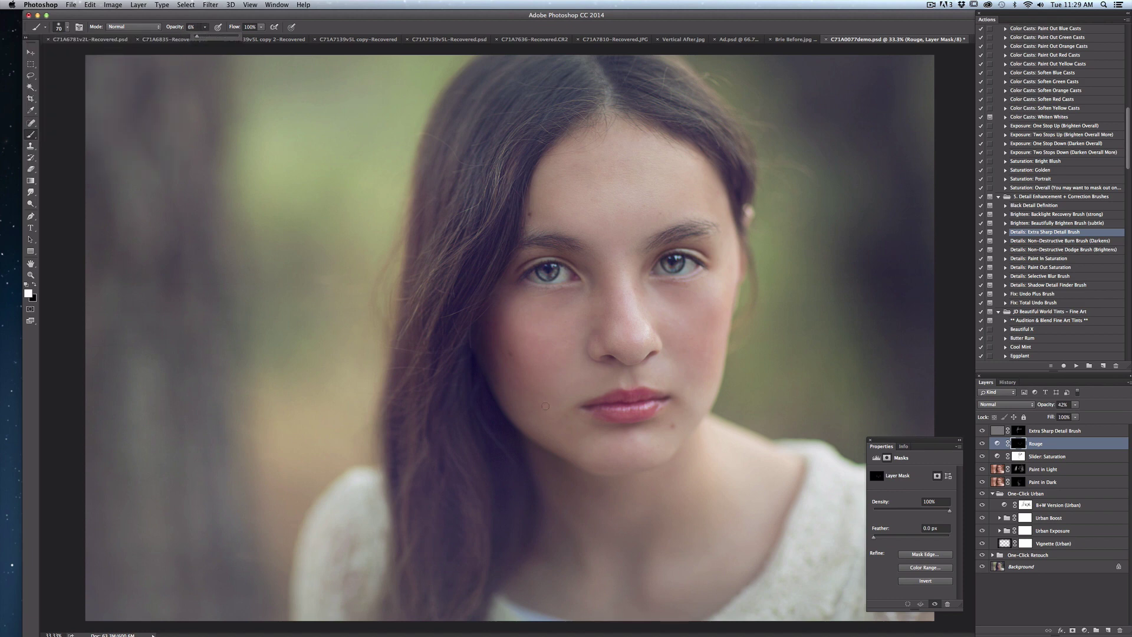
mouse_move(501, 356)
left_mouse_down()
mouse_move(511, 399)
mouse_move(499, 382)
mouse_move(508, 342)
left_mouse_up()
left_click(68, 27)
left_click_drag(80, 52, 103, 53)
left_click(654, 458)
Step: Enlarge the brush to 220 px, then switch to black with a 134 px brush at 4% opacity
left_click(68, 27)
left_click(116, 53)
left_click(698, 217)
left_click(34, 284)
left_click(67, 26)
left_click(107, 55)
left_click(205, 26)
left_click(549, 189)
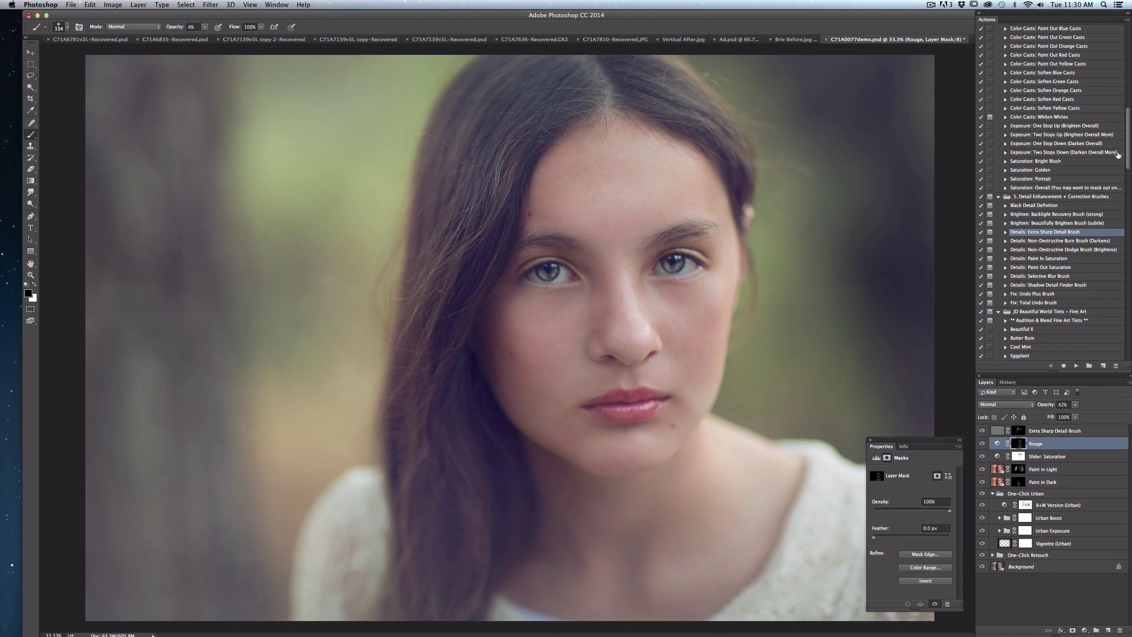
Step: Add a Slider: Contrast Levels layer and hide it to compare
left_click_drag(1128, 160, 1113, 323)
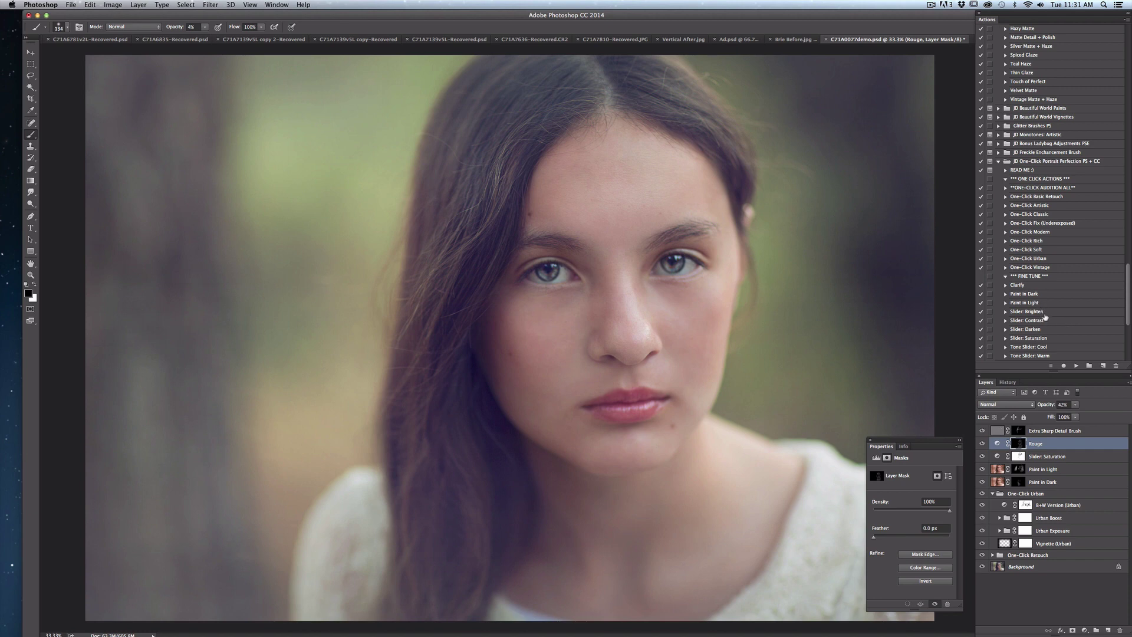
left_click(1051, 321)
left_click(1076, 366)
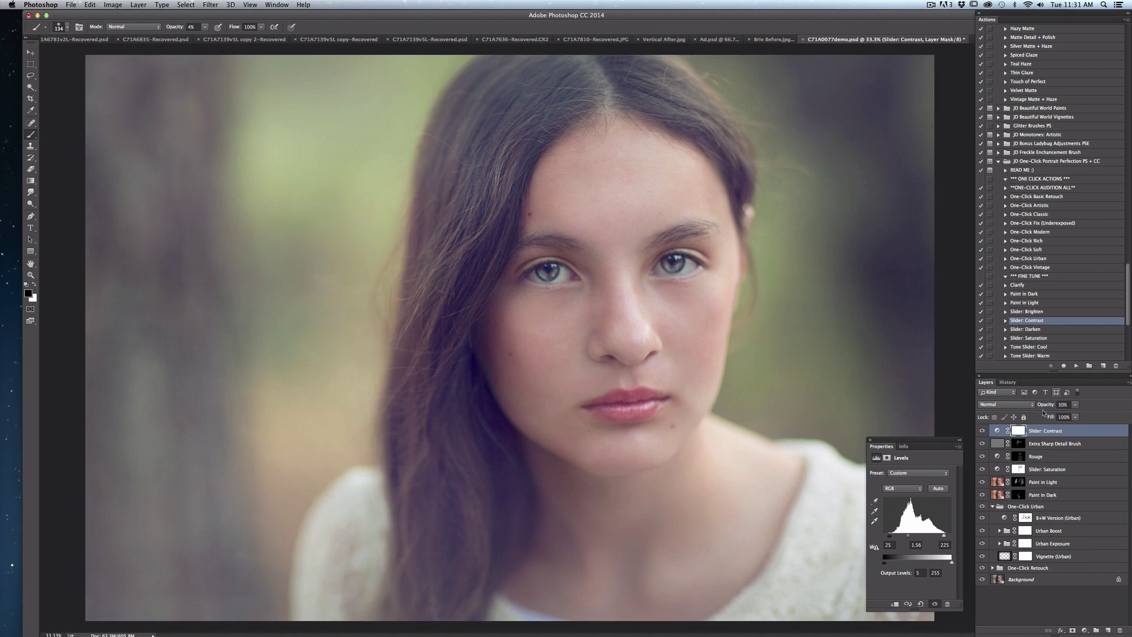
left_click(982, 431)
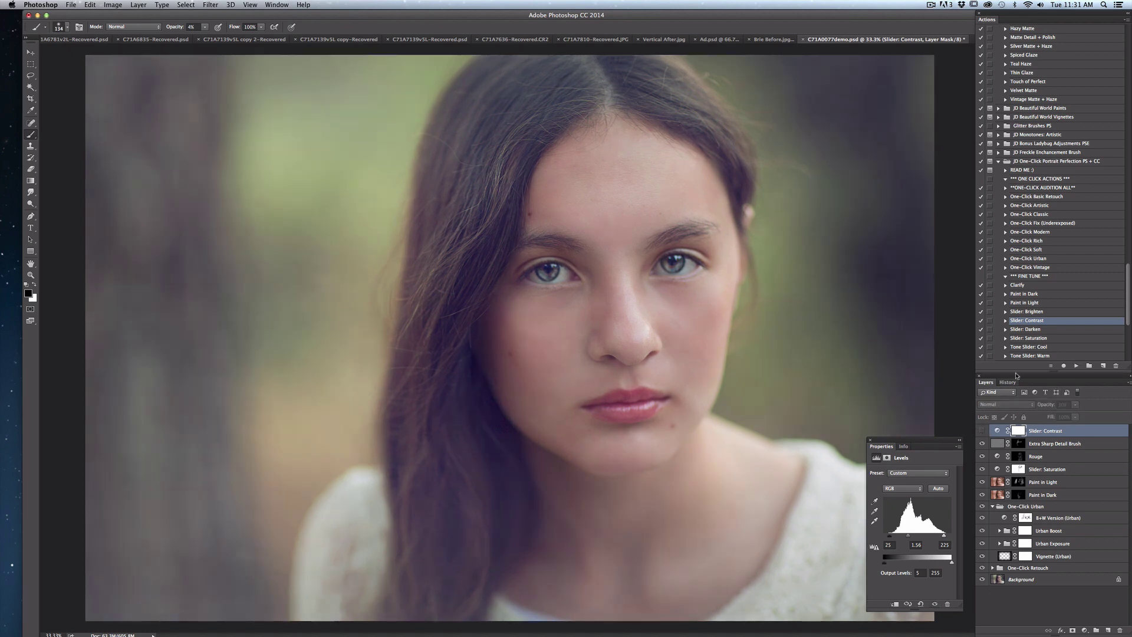
left_click(1050, 339)
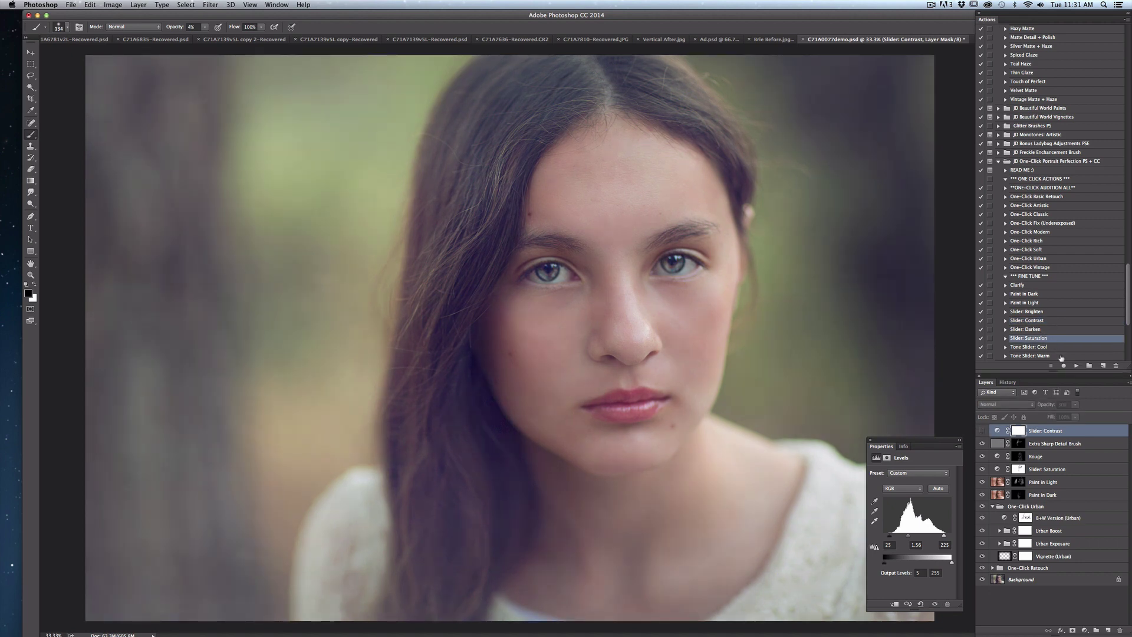
Step: Add a second Slider: Saturation layer and set its opacity to 15%
left_click(1076, 365)
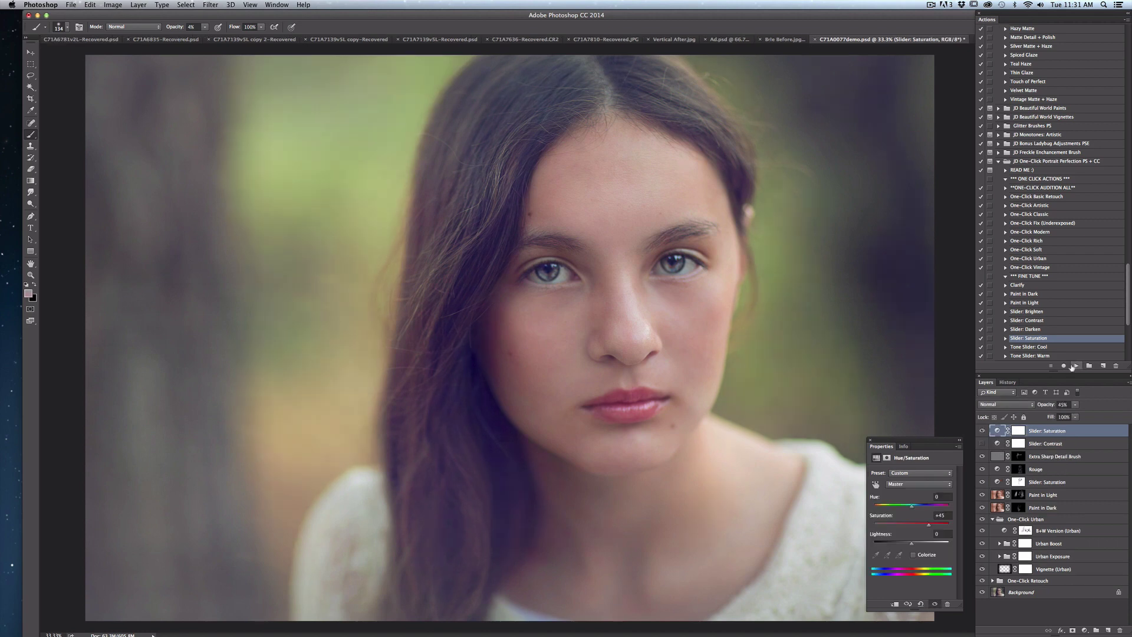
left_click(1076, 405)
left_click_drag(1063, 417, 1084, 392)
left_click(870, 440)
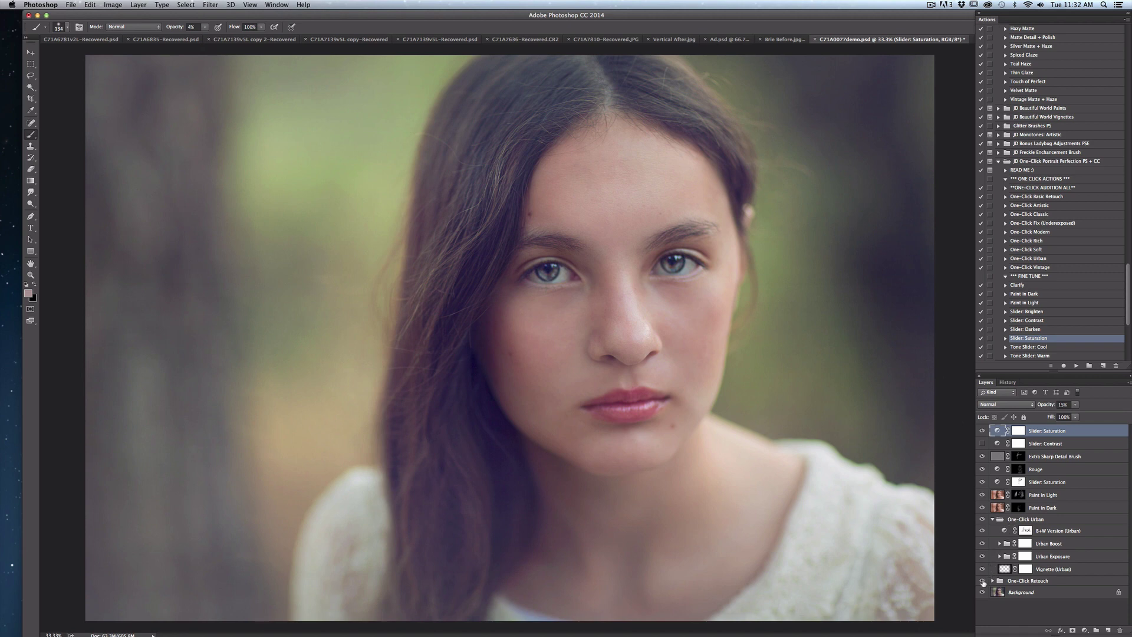
Step: Hide all retouching layers to compare, delete Slider: Contrast, then show the layers again
left_click_drag(982, 582, 986, 430)
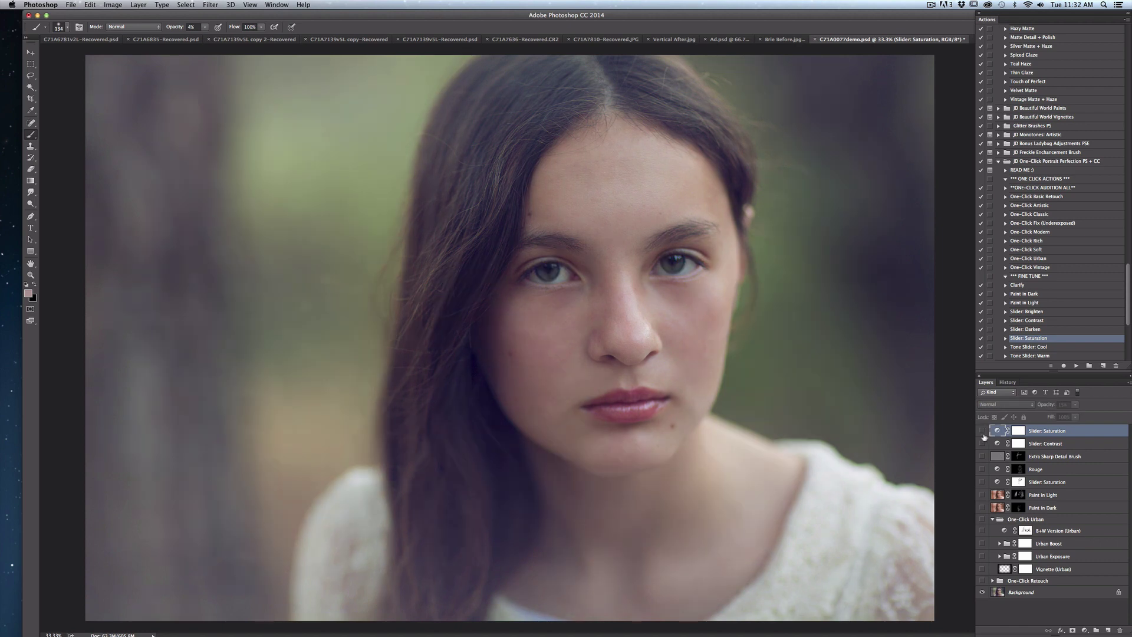
mouse_move(1085, 447)
left_mouse_down()
mouse_move(1114, 515)
mouse_move(1120, 630)
left_mouse_up()
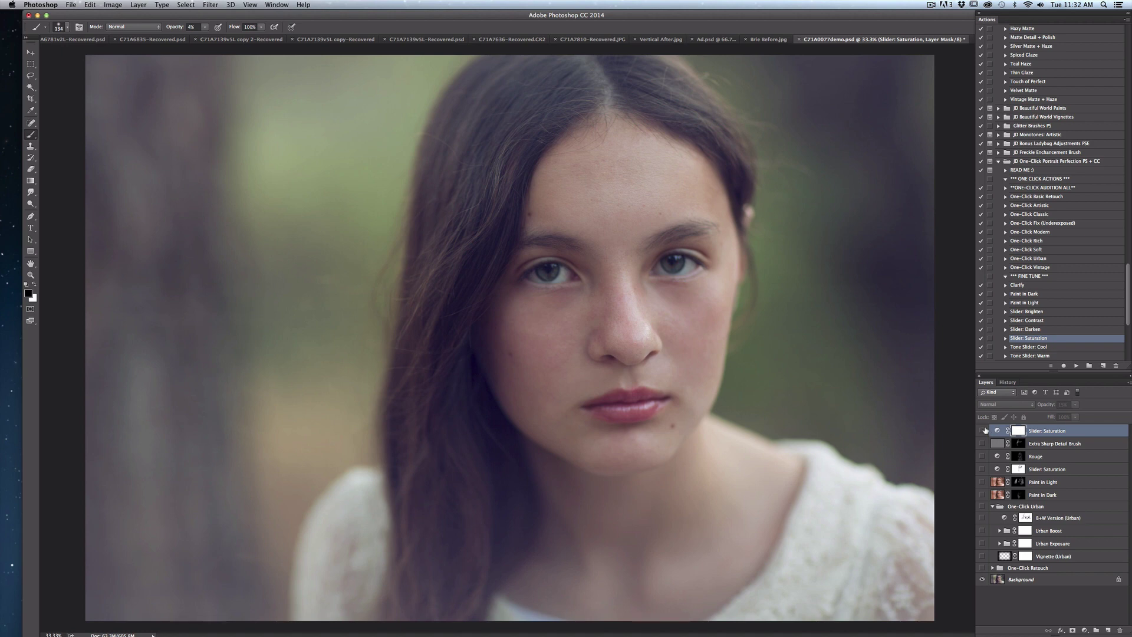
left_click_drag(986, 430, 987, 571)
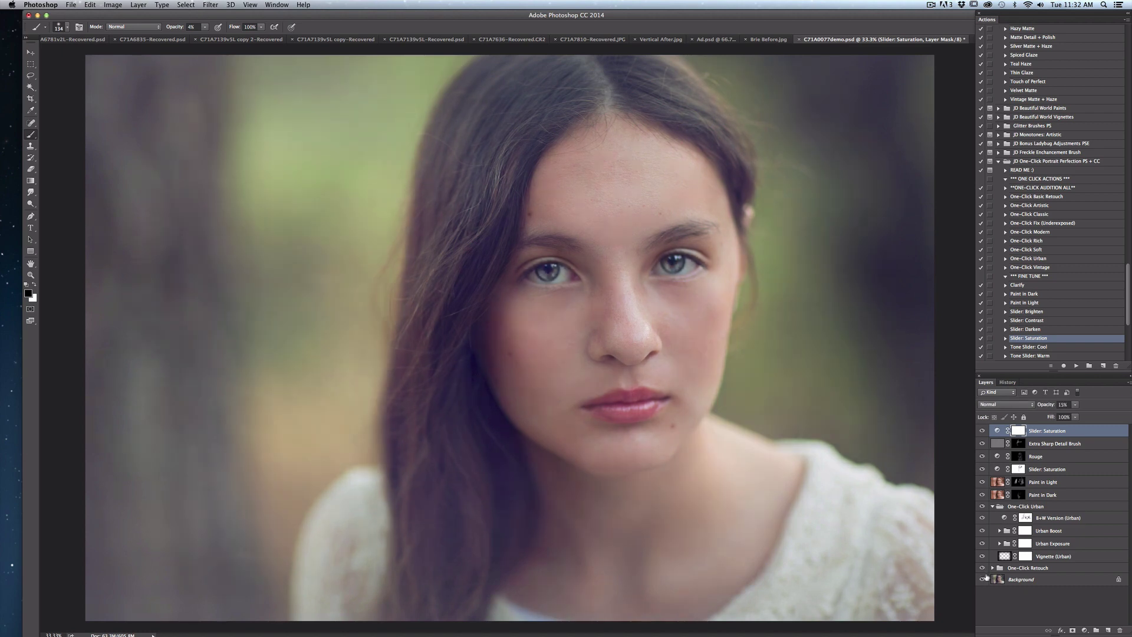